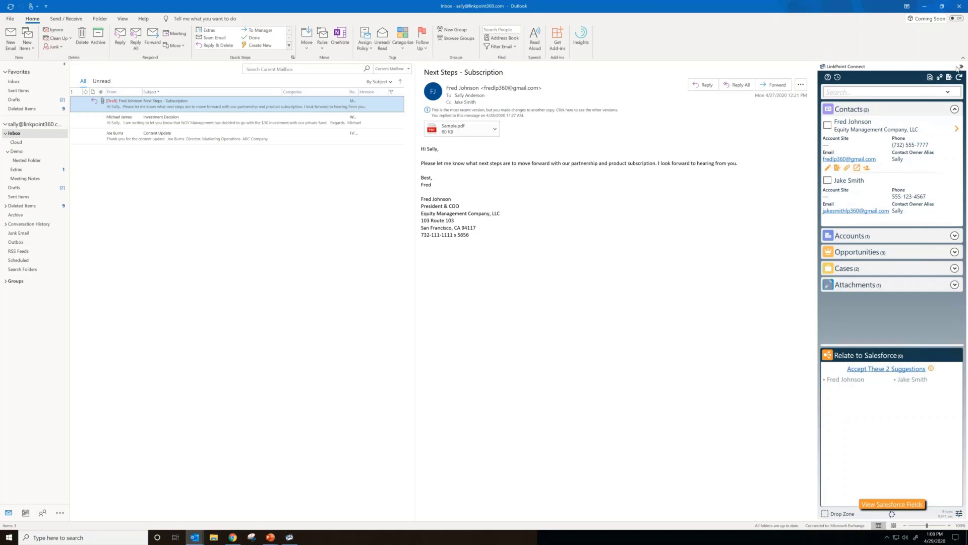
- Collapse the LinkPoint Connect side panel and expand it again
click(961, 67)
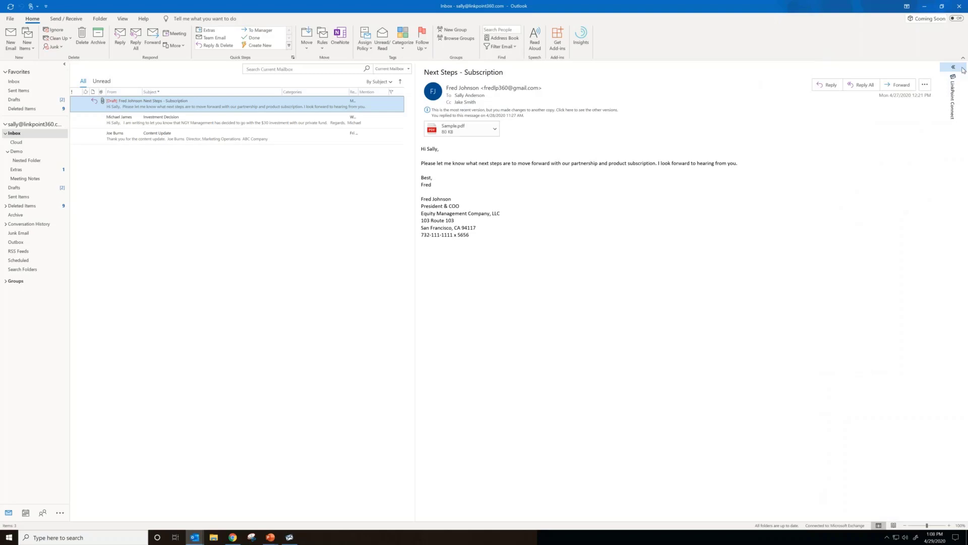
click(963, 70)
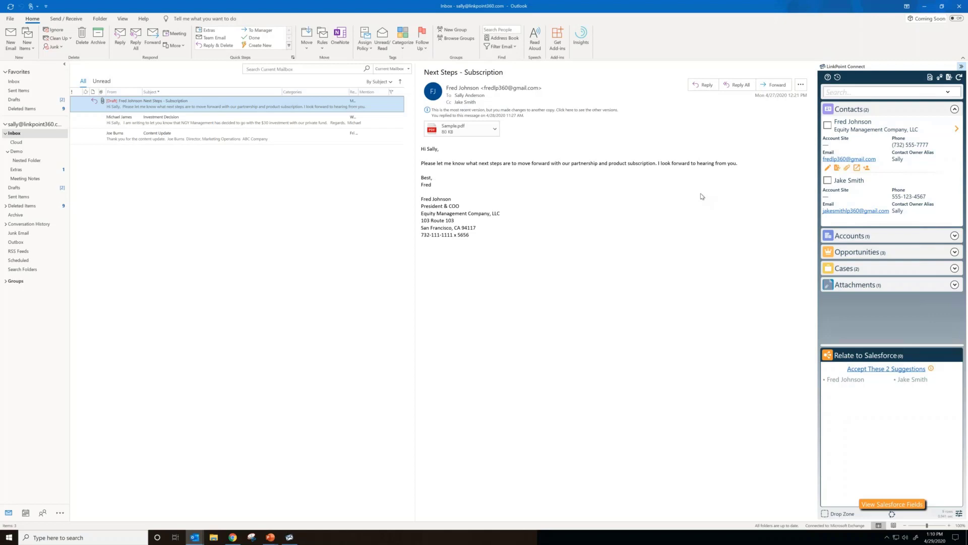
- Expand the matched Accounts and Opportunities for the email and review the listed Salesforce records
click(955, 236)
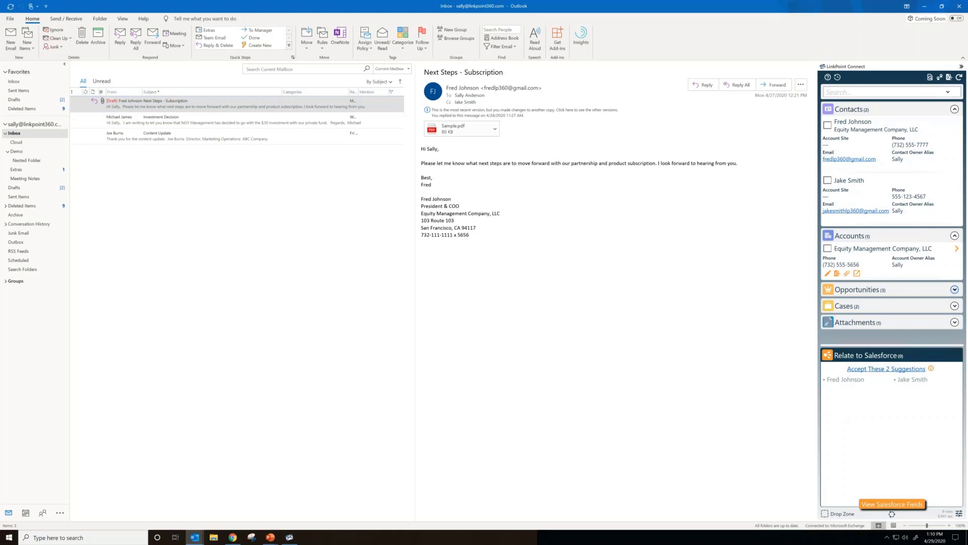
click(954, 290)
scroll(937, 294, down, 1)
scroll(937, 294, down, 3)
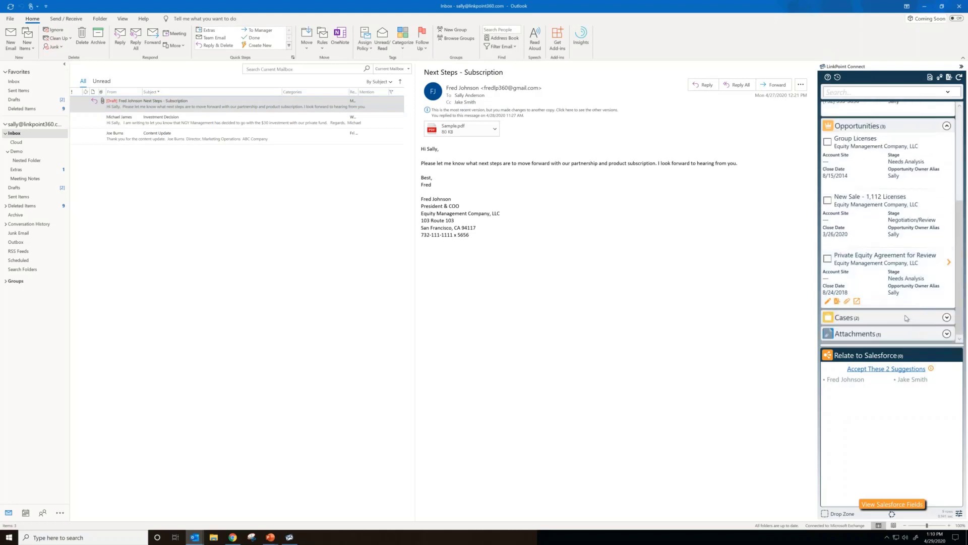
scroll(907, 316, up, 4)
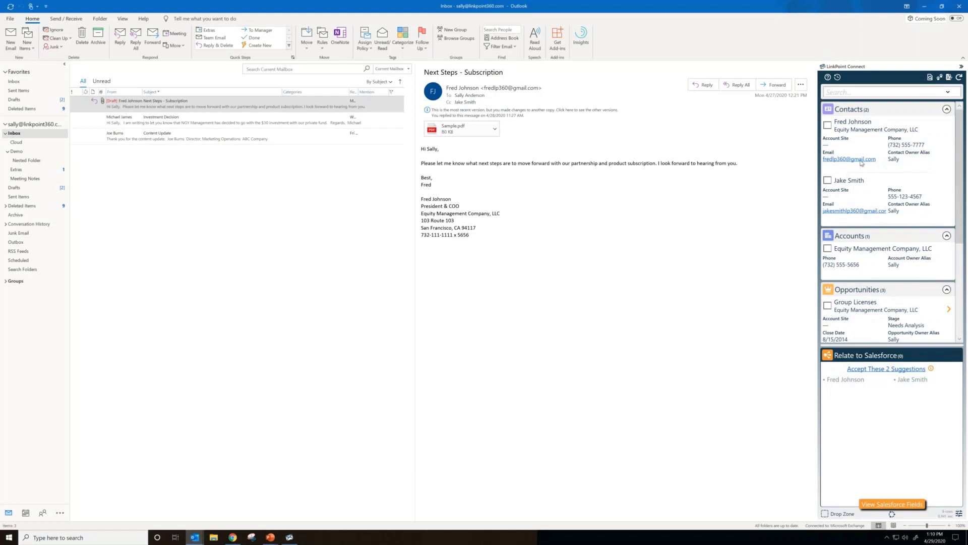
- View the record details of the email sender's contact, look through its Cases, and close the details
mouse_move(878, 136)
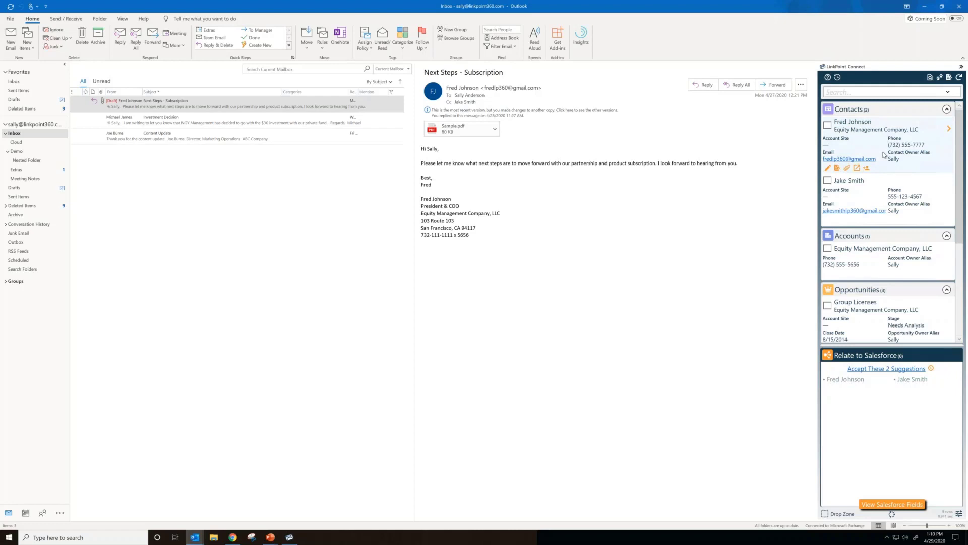
click(948, 129)
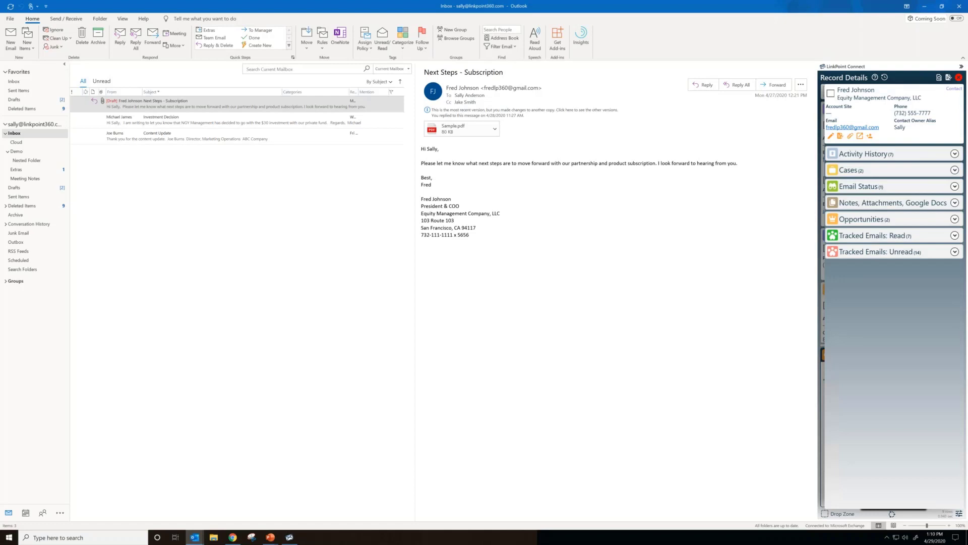
click(955, 169)
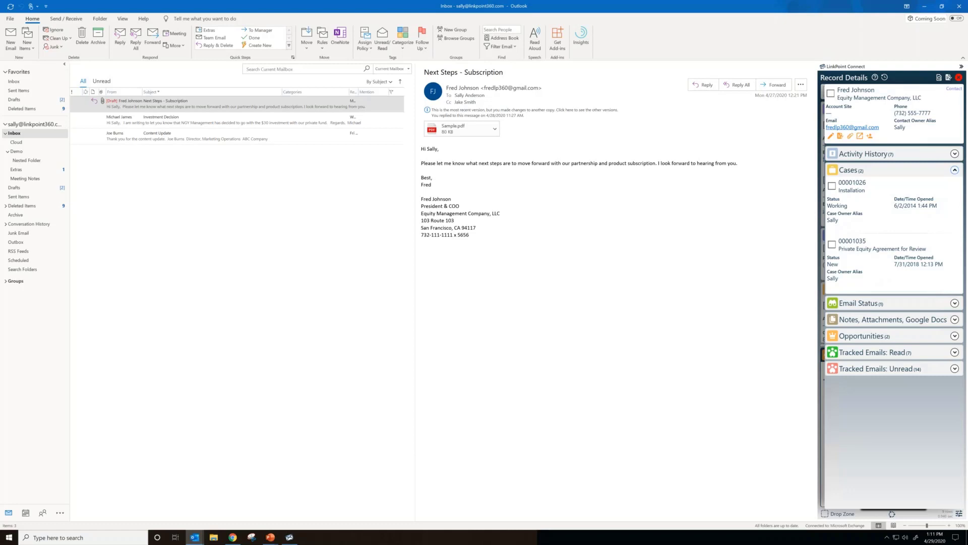
click(955, 170)
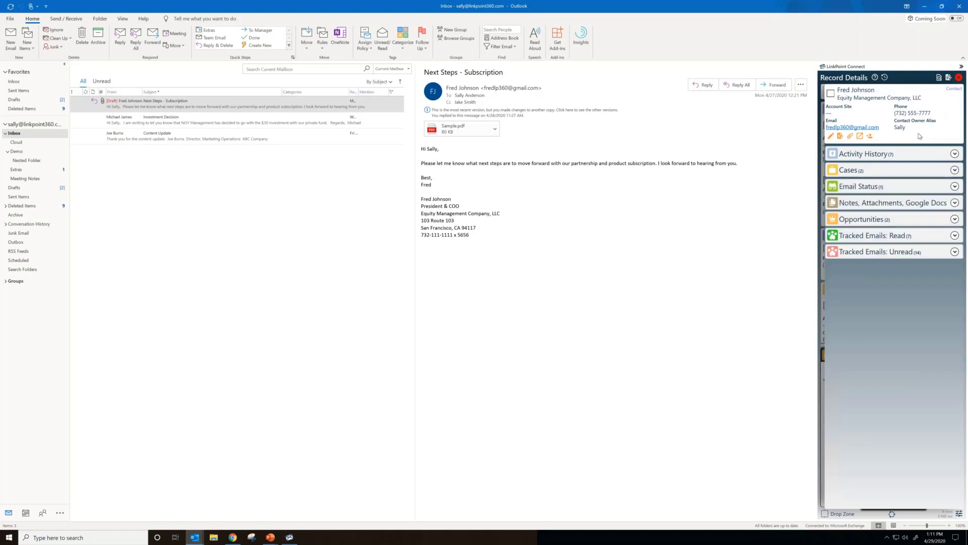
click(957, 78)
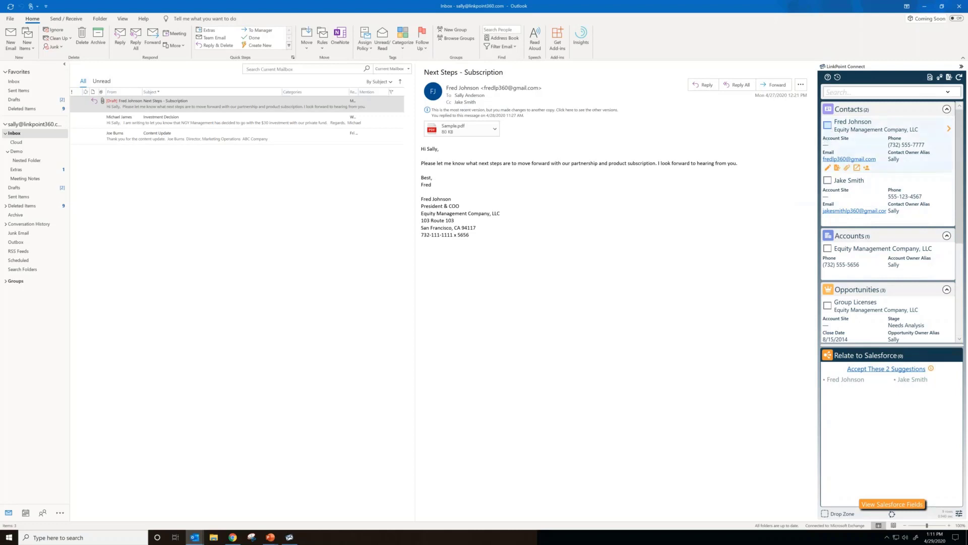
- Relate the email to both matched contacts and the opportunity New Sale - 1,112 Licenses
click(828, 125)
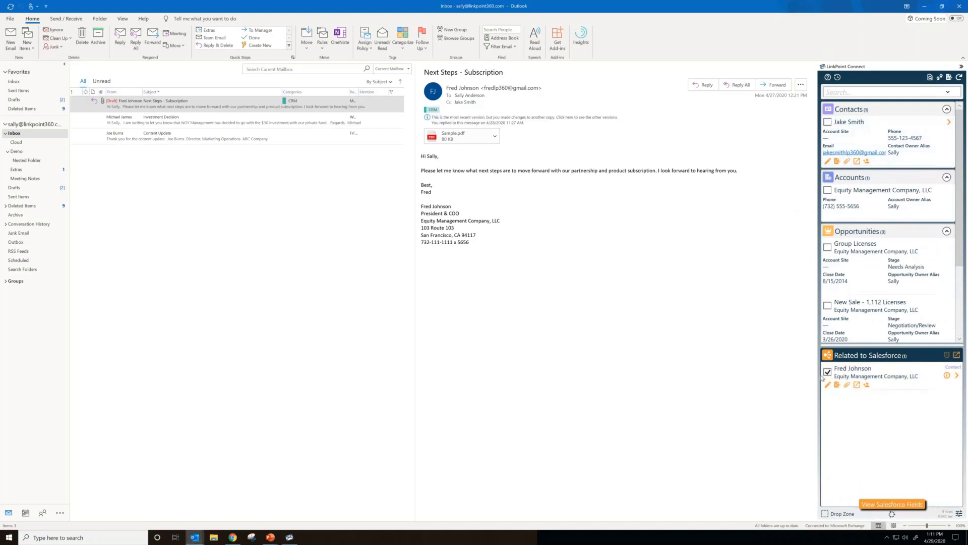
click(947, 233)
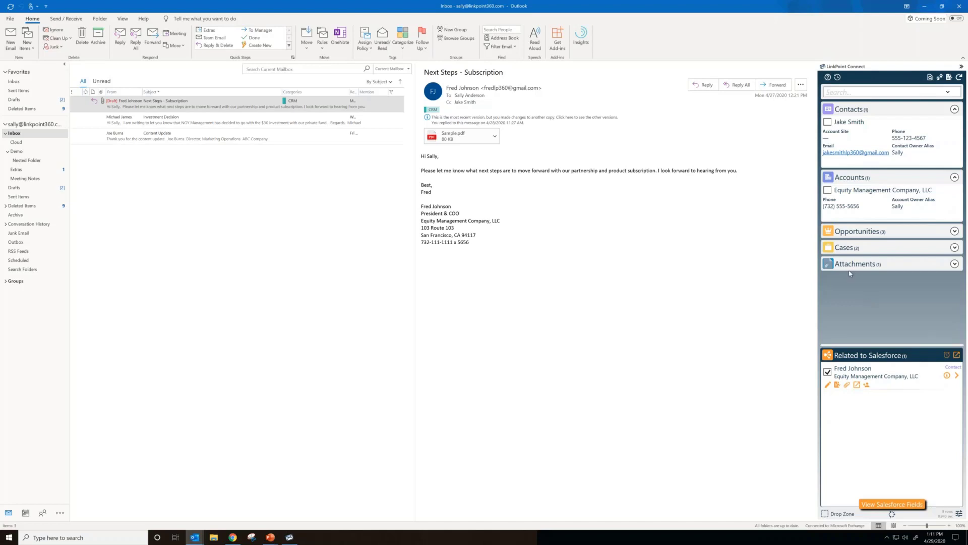
click(828, 122)
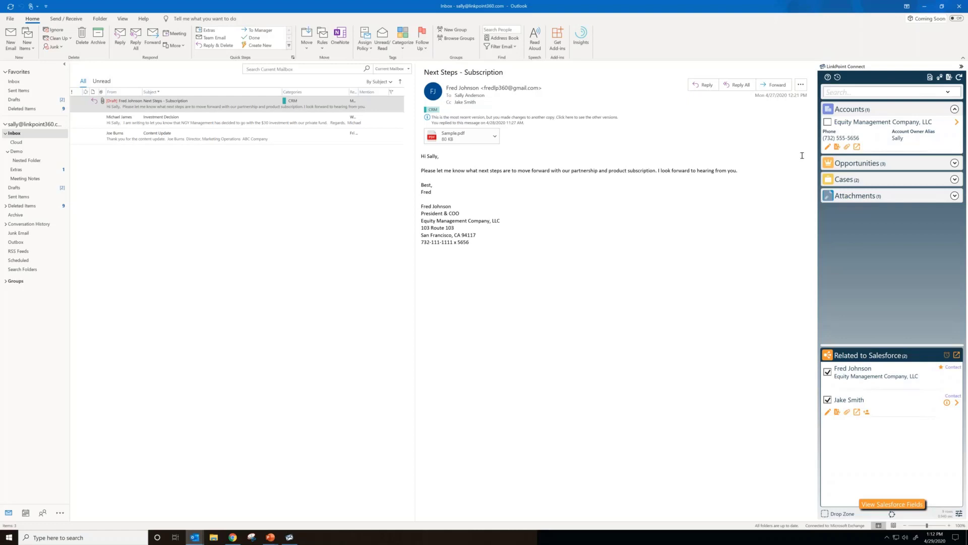
click(953, 164)
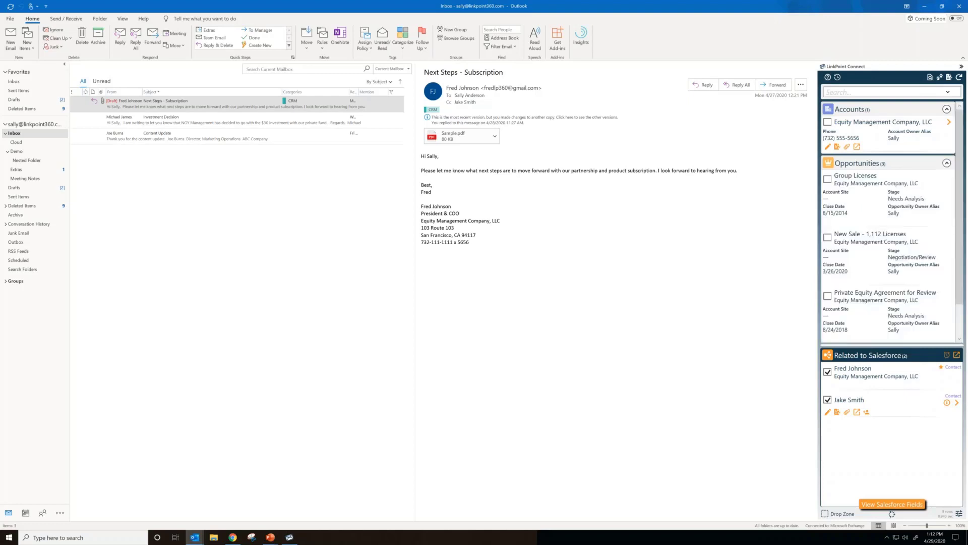
click(828, 237)
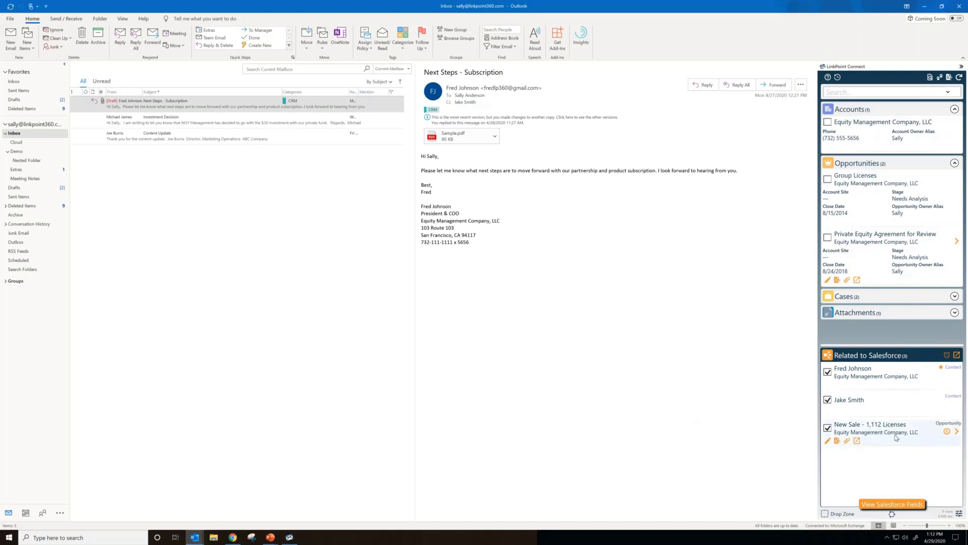
- Remove the opportunity and both contacts from the email's related Salesforce records
click(827, 428)
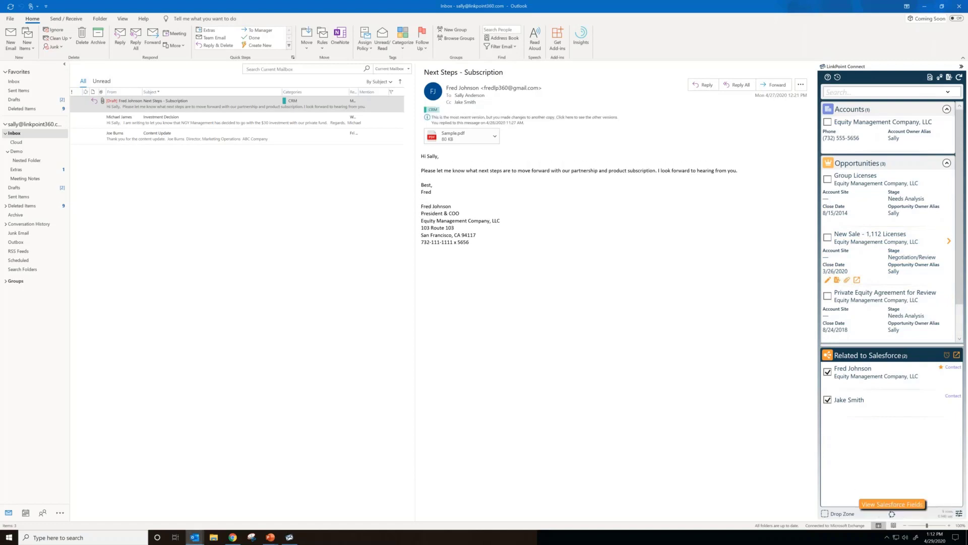
click(827, 399)
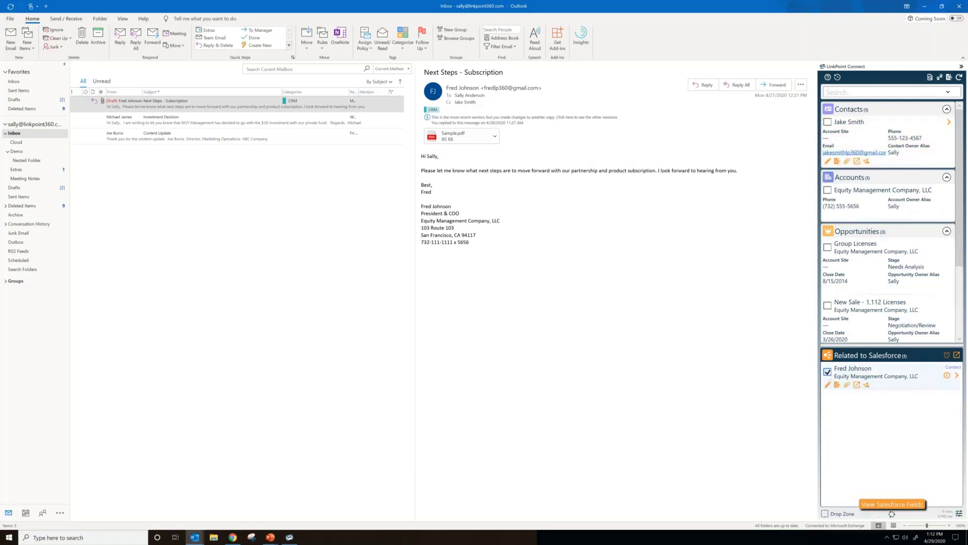
click(827, 372)
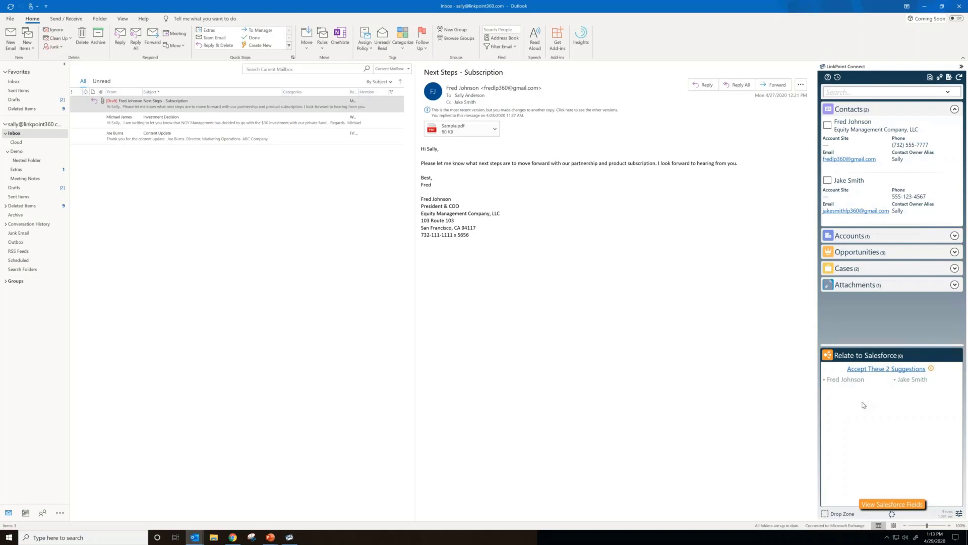
- Accept the two suggested contacts as the email's related Salesforce records
click(876, 369)
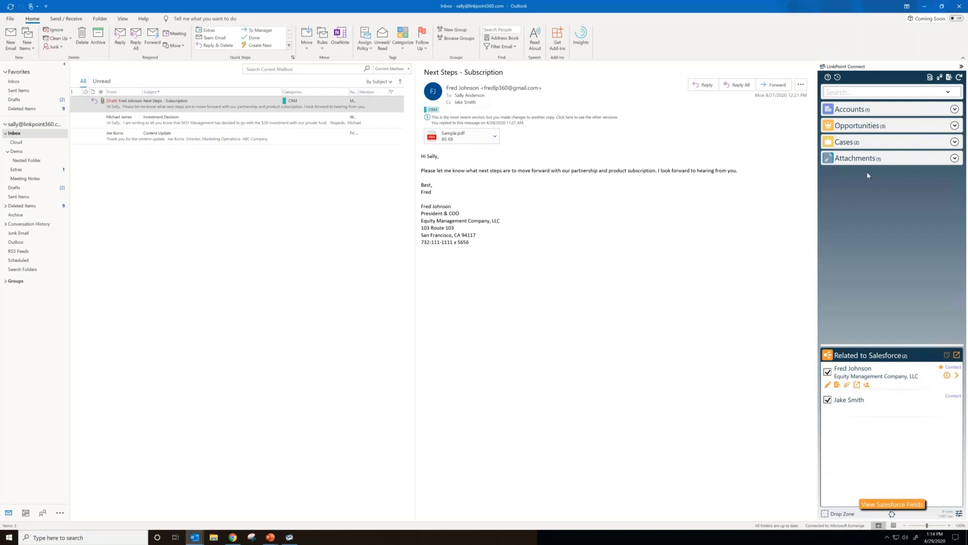
- Add the sample.pdf attachment to the email's related Salesforce records, and remove it again
click(955, 160)
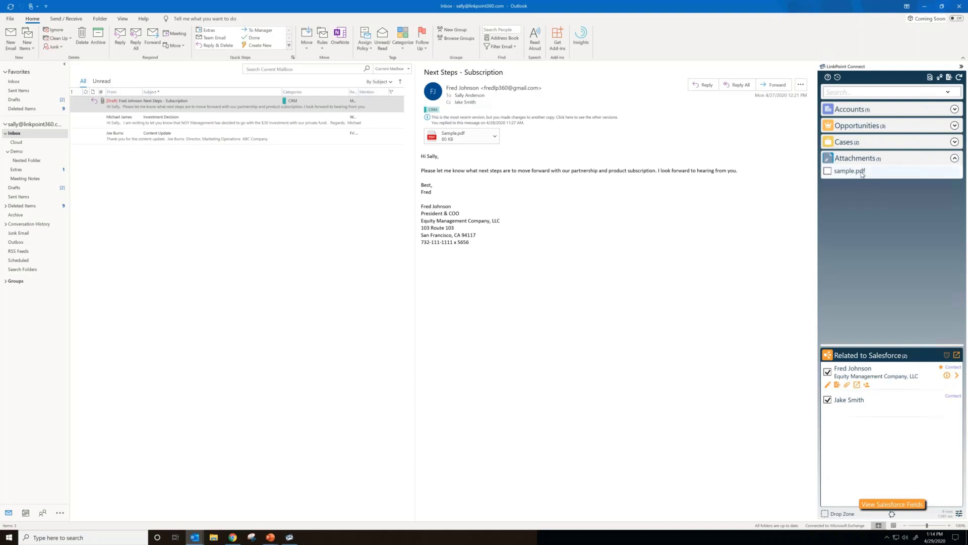
click(827, 172)
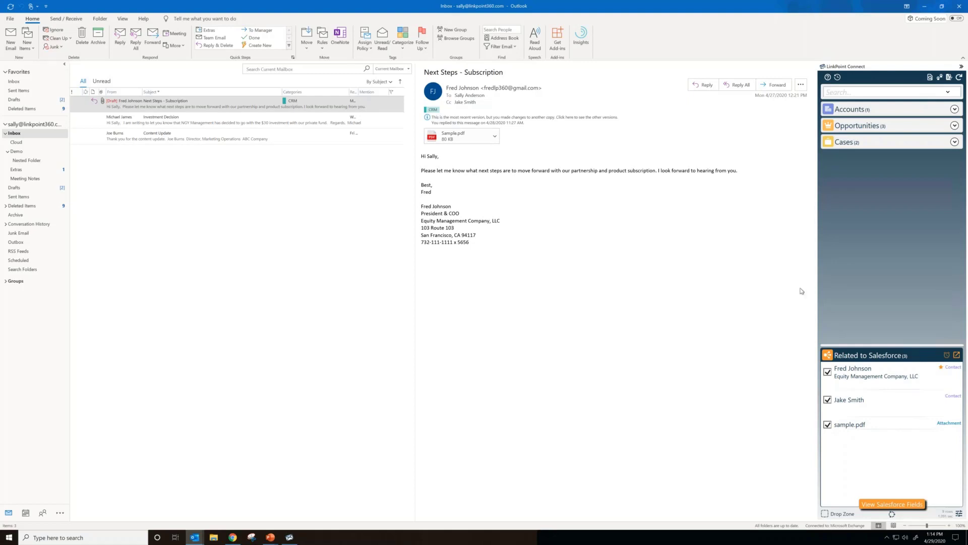
click(828, 425)
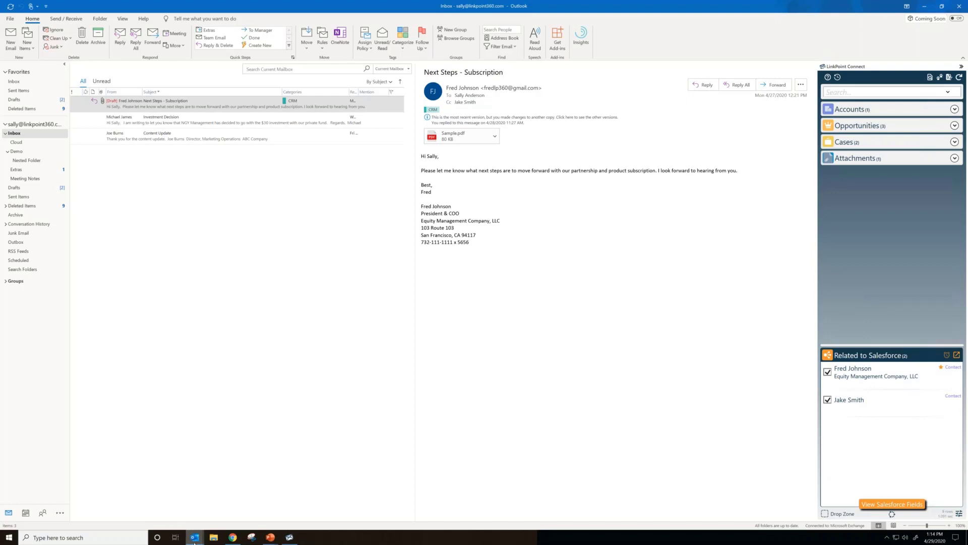
- In the reply's related records, replace the Cc contact with the Equity Management Company, LLC account and add the sample.pdf attachment
click(206, 525)
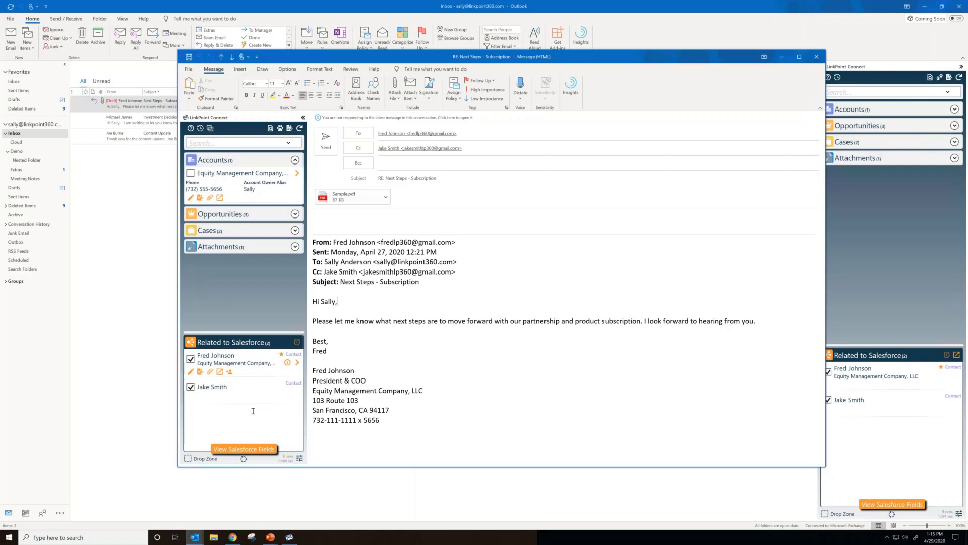
click(190, 387)
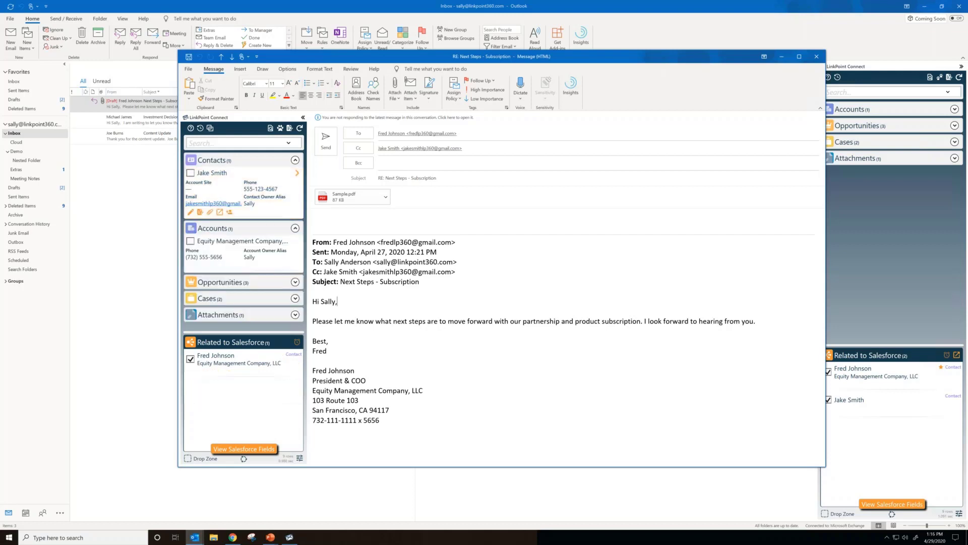
click(190, 241)
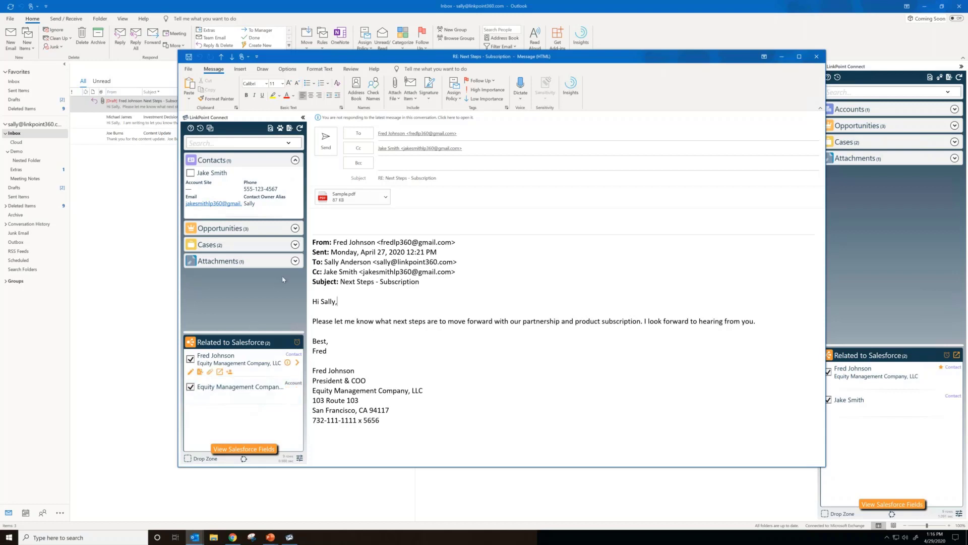
click(295, 261)
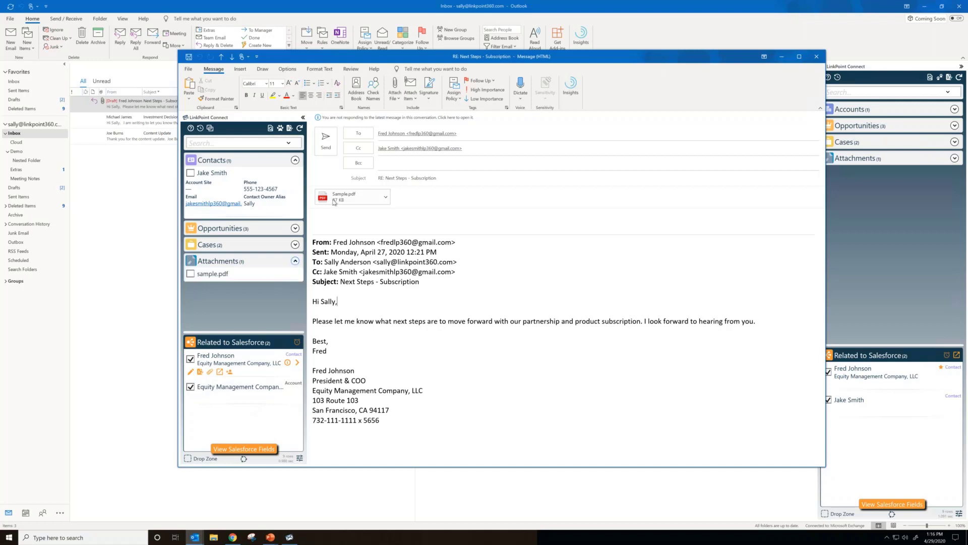
click(190, 274)
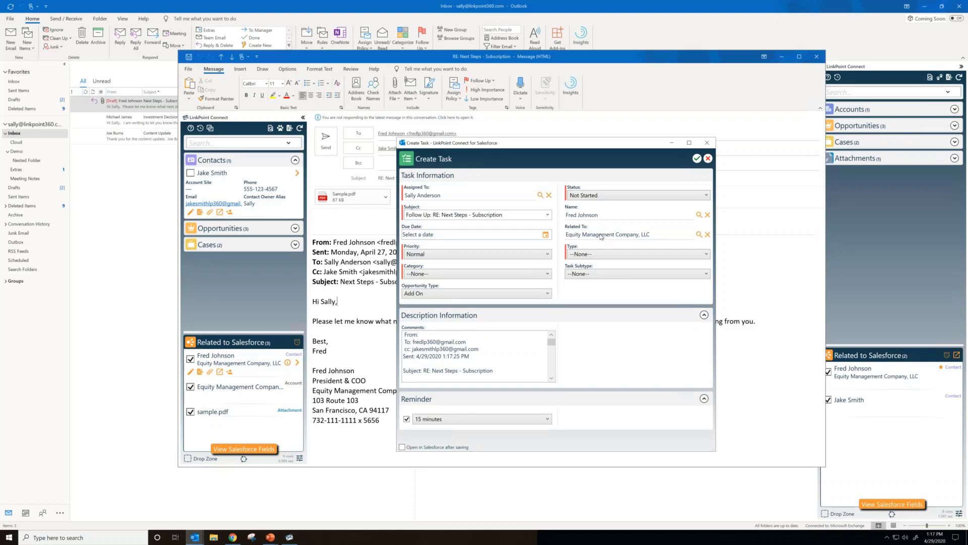
- Set the new Salesforce task's subject to New Task and its due date to 4/30/2020
click(507, 215)
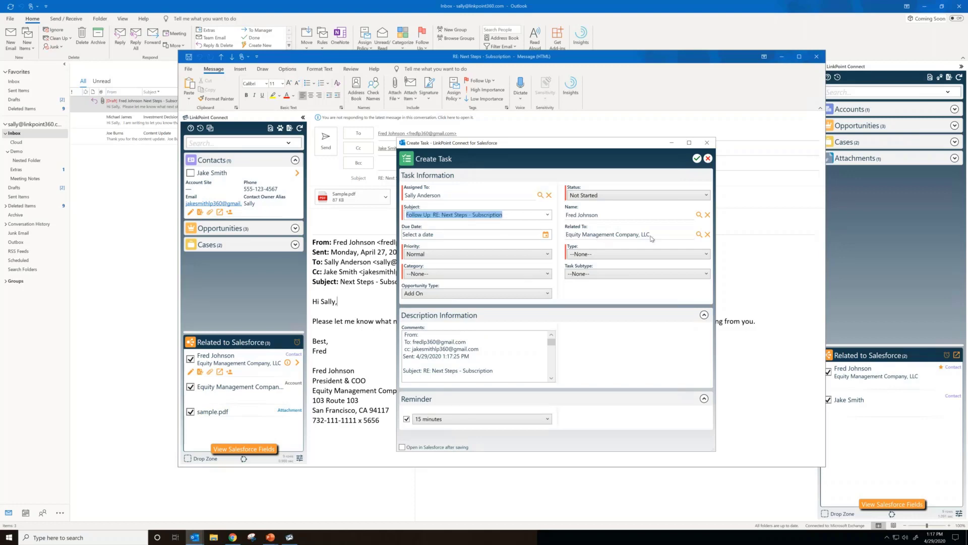
text(New Task)
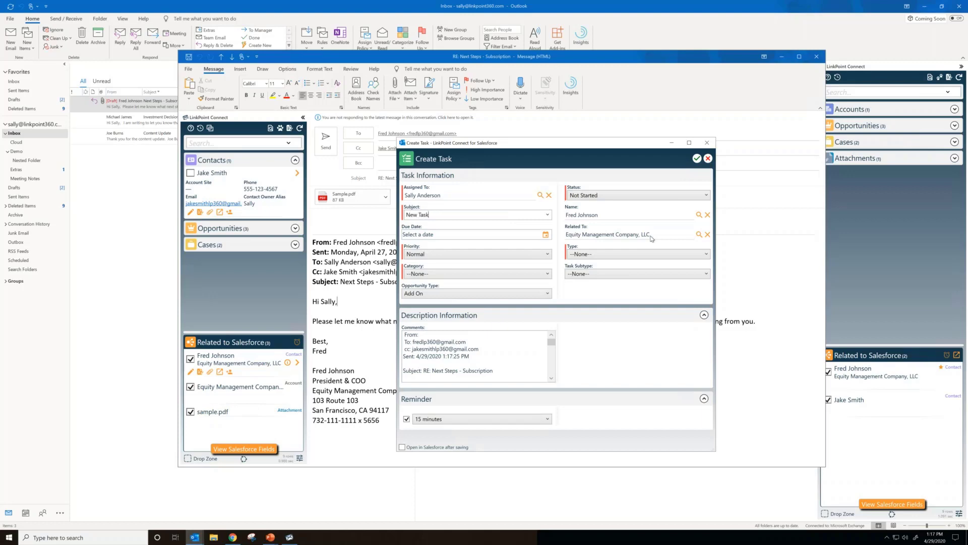
click(545, 235)
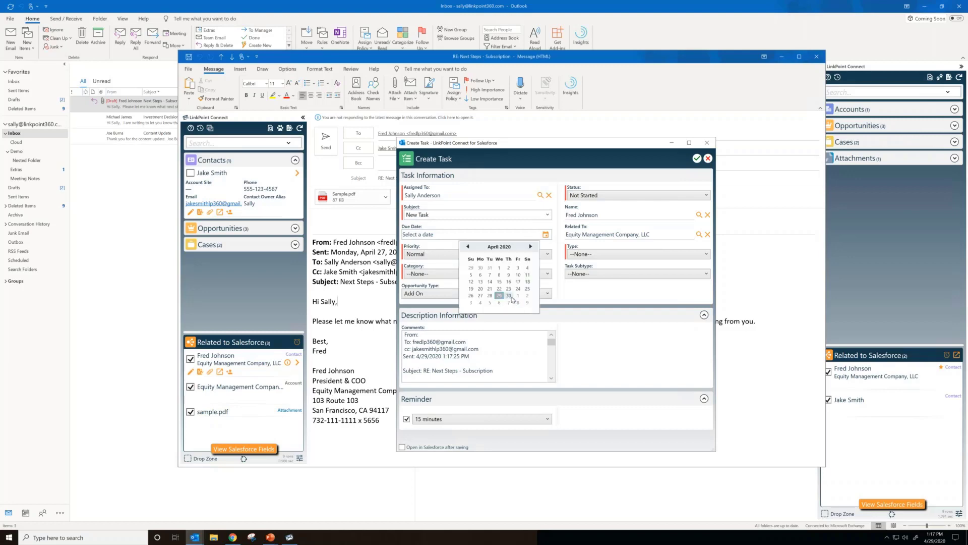
click(508, 296)
- Set the task's category to Consultation and its type to Meeting, and save the task
click(490, 276)
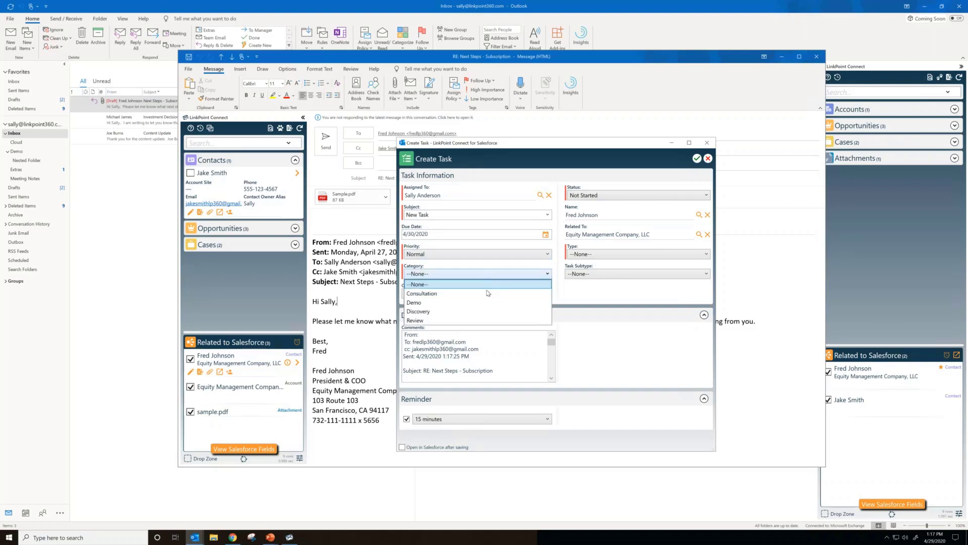
click(487, 294)
click(603, 255)
click(595, 287)
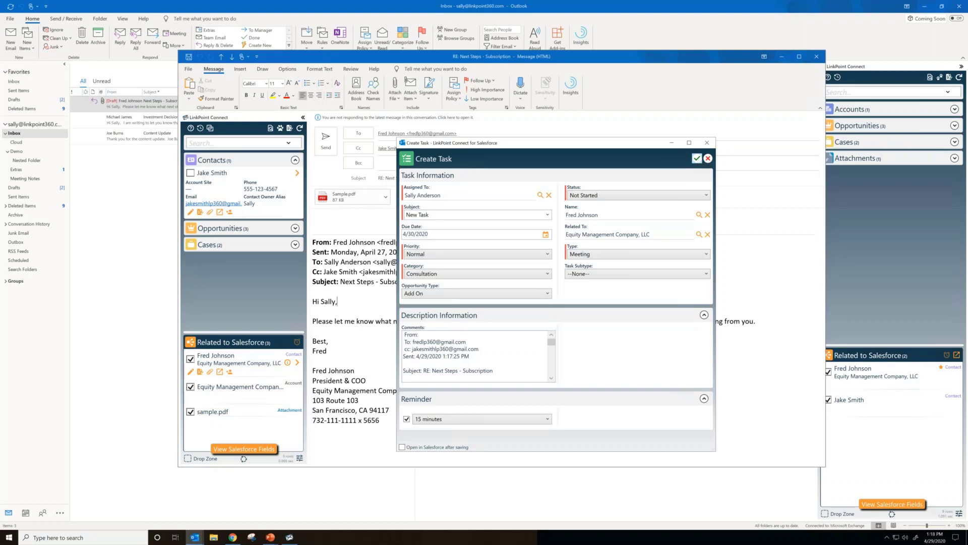
click(697, 158)
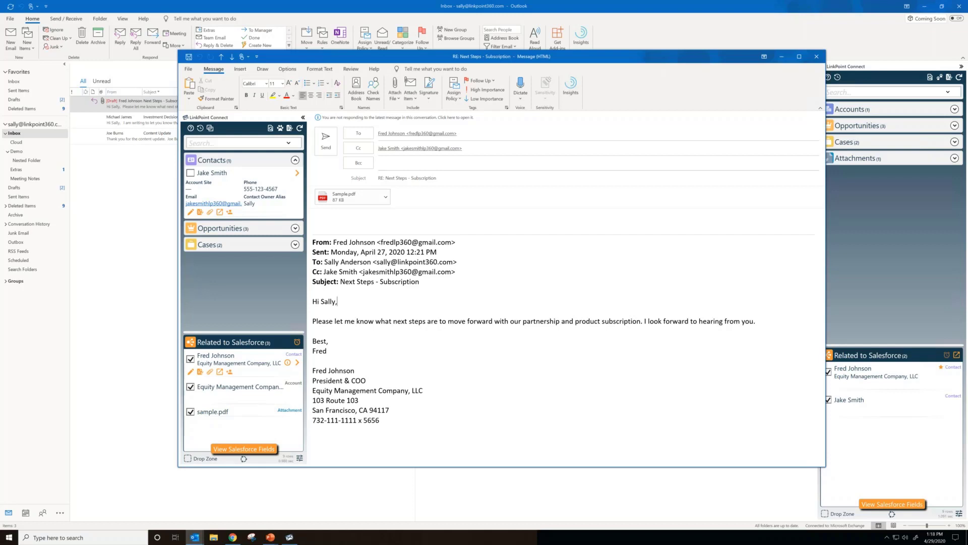
- Open the Salesforce Fields of the reply to check its subject and comments
click(392, 217)
drag(439, 179, 367, 181)
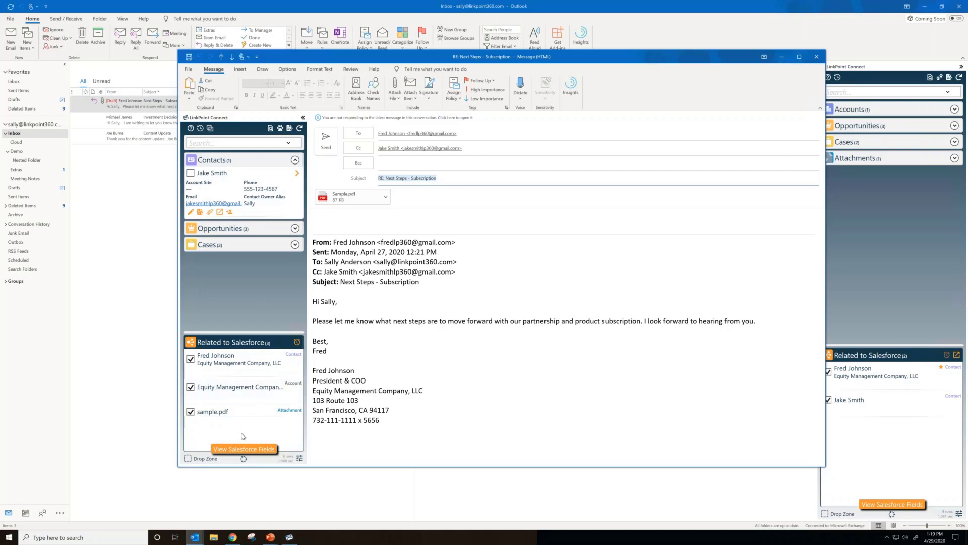
click(219, 448)
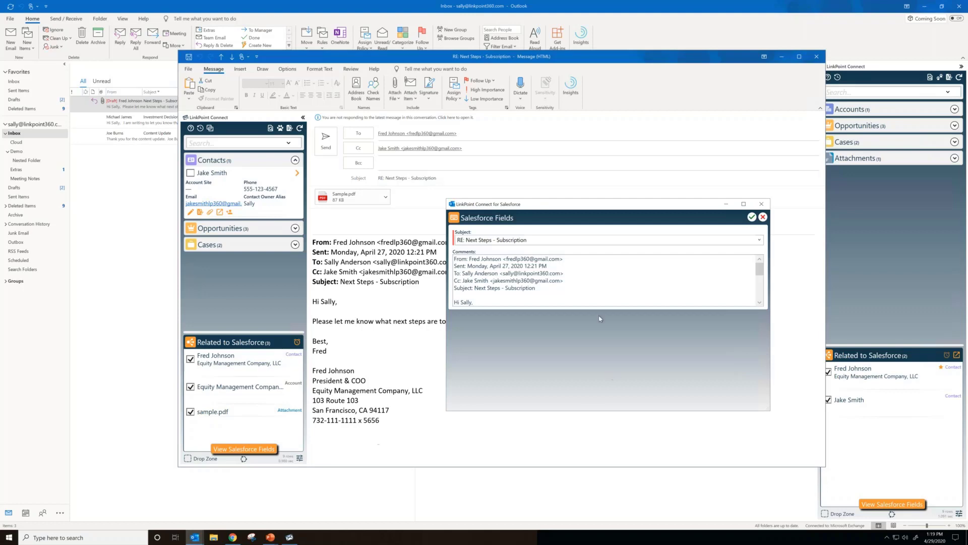
- Set the Subject in the reply's Salesforce Fields to Salesforce Subject, save the fields, and return to the message body
click(535, 240)
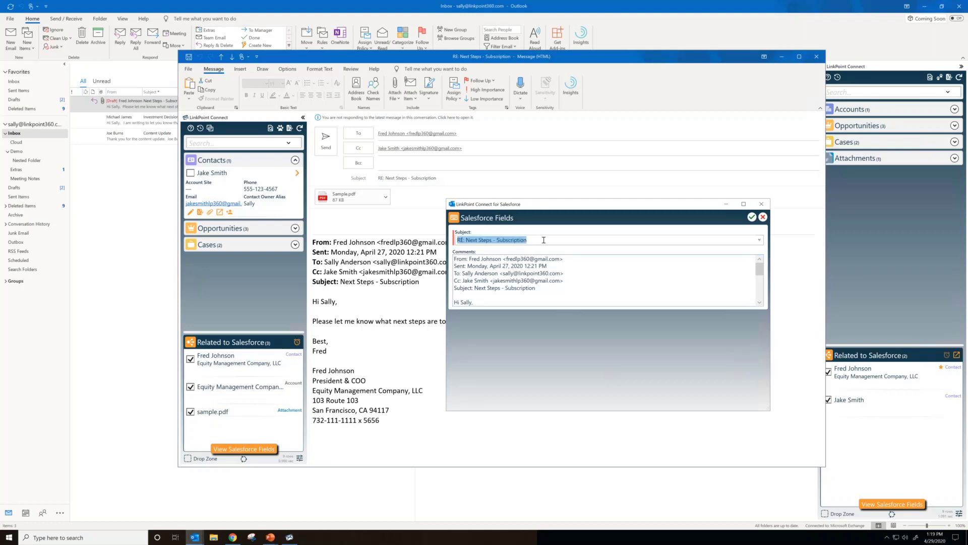
text(Salesforce Subject)
click(751, 217)
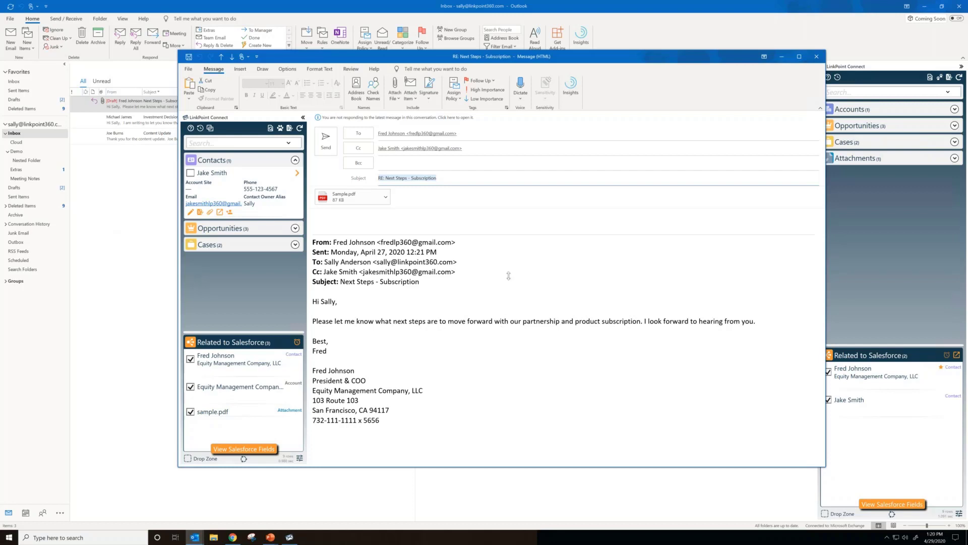
click(489, 245)
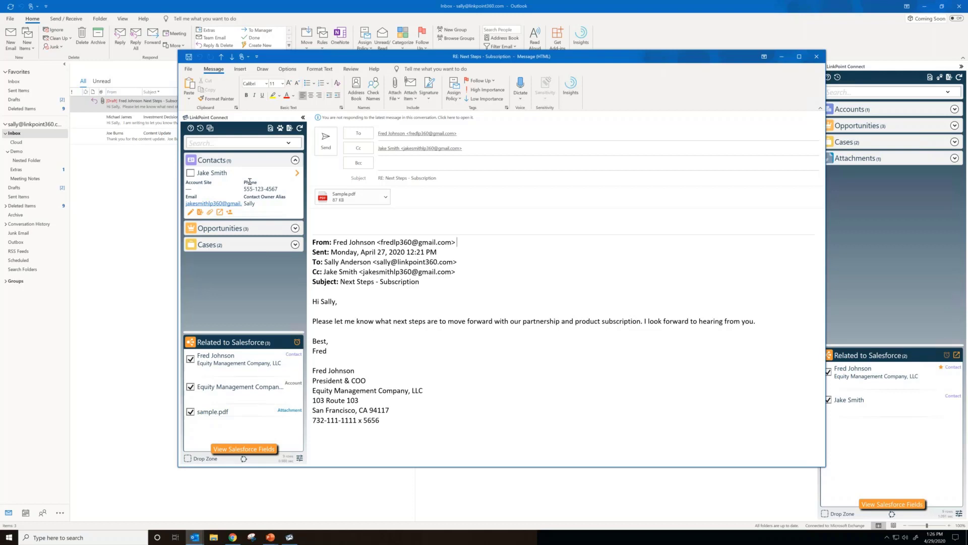
- Search Salesforce for the Examplex Financial contact by full name and relate that contact to the reply
click(237, 146)
text(Tom Ripley)
click(297, 143)
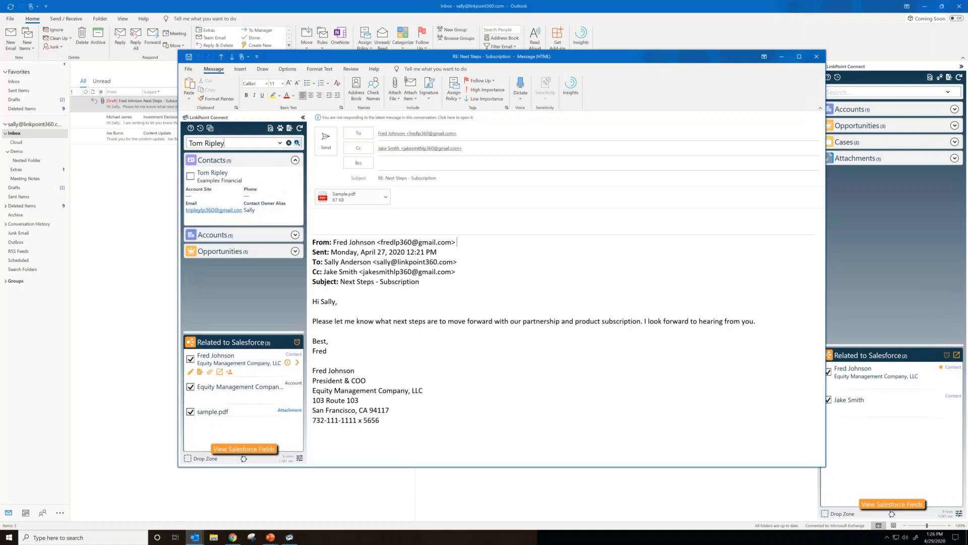
mouse_move(240, 186)
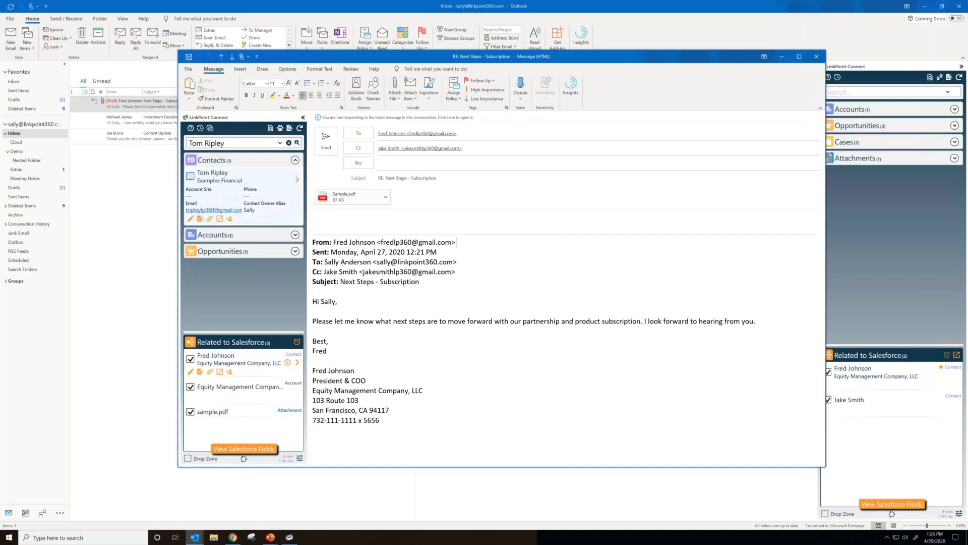
click(191, 175)
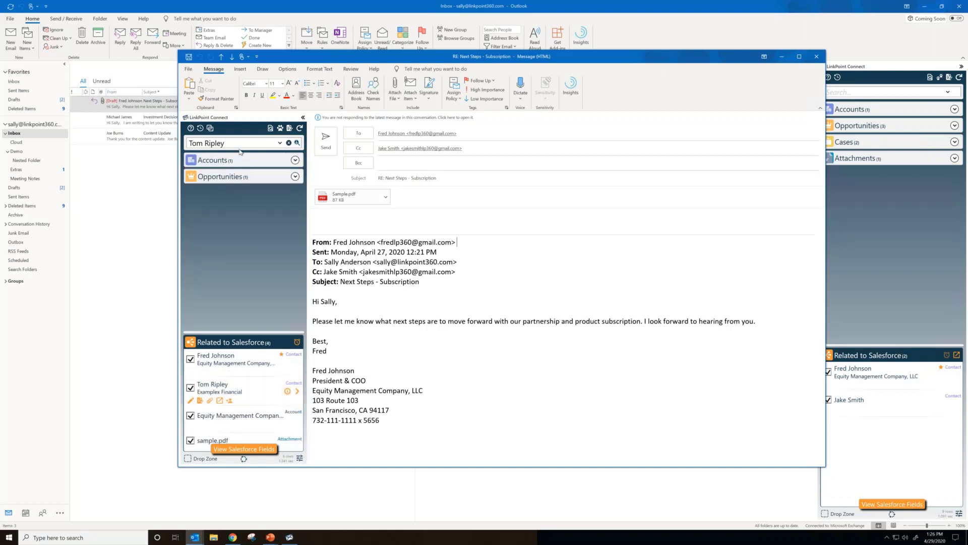
- Search Salesforce for dreamforce and replace the related Equity Management Company, LLC account with the Dreamforce 18 Demo opportunity
drag(240, 144, 176, 146)
text(dreamforce)
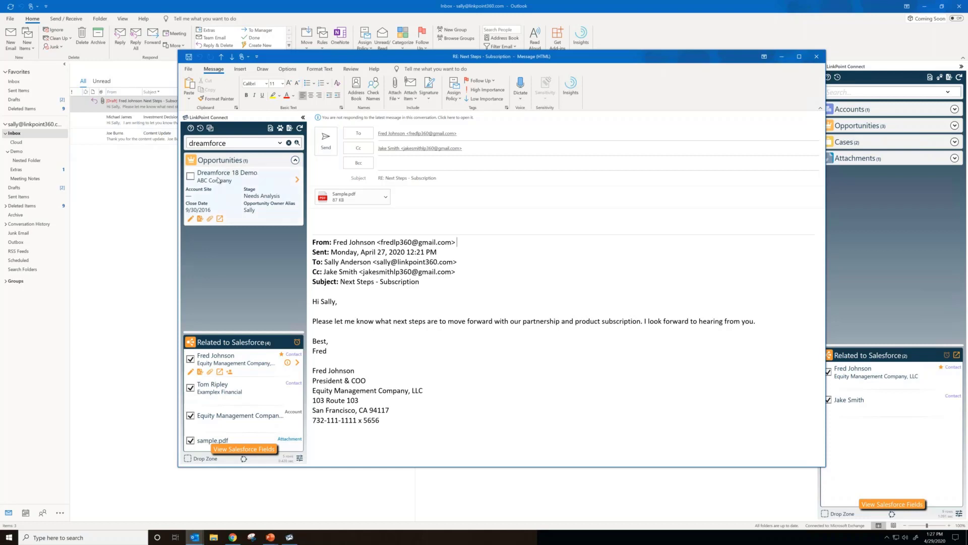
click(190, 416)
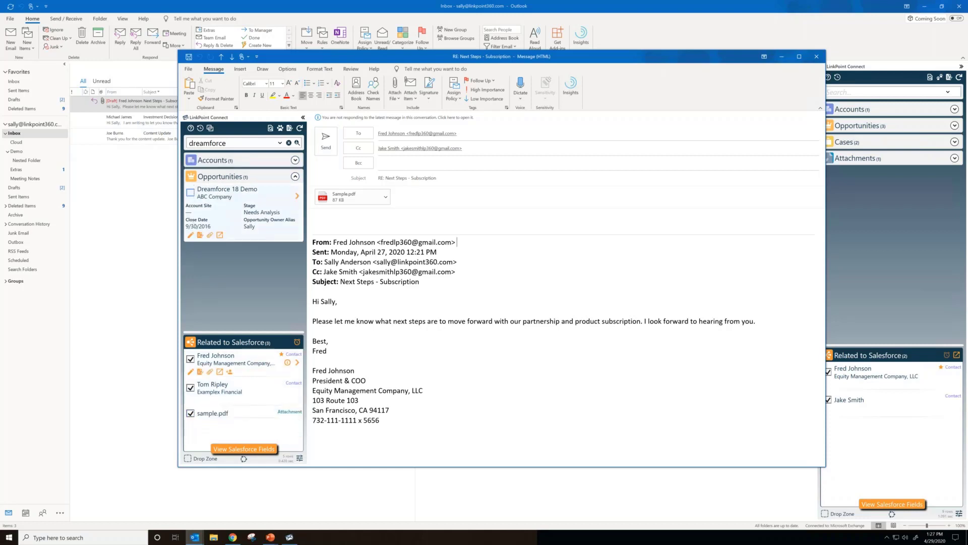
click(190, 193)
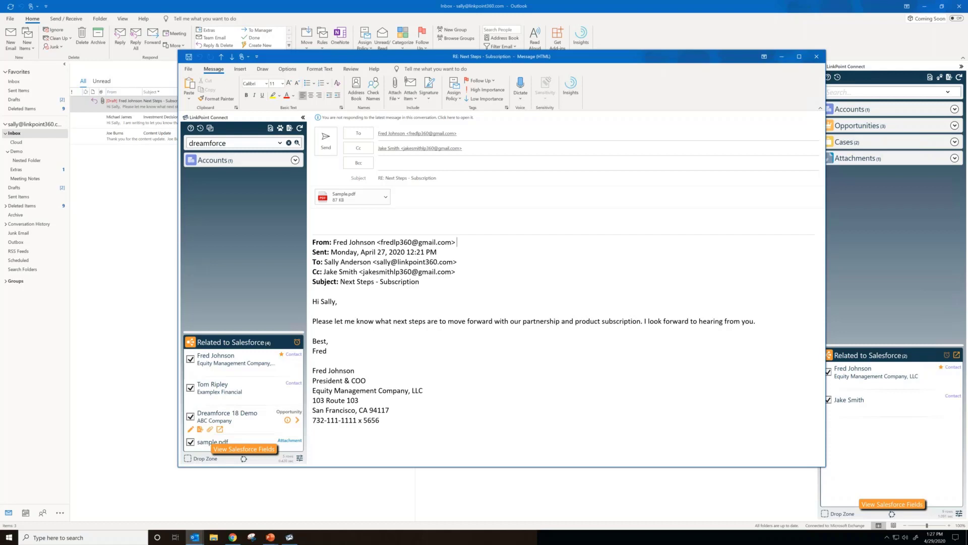
- Rerun the recent Equity Management search, look at the matching account, and reset the reply's Salesforce results
click(280, 144)
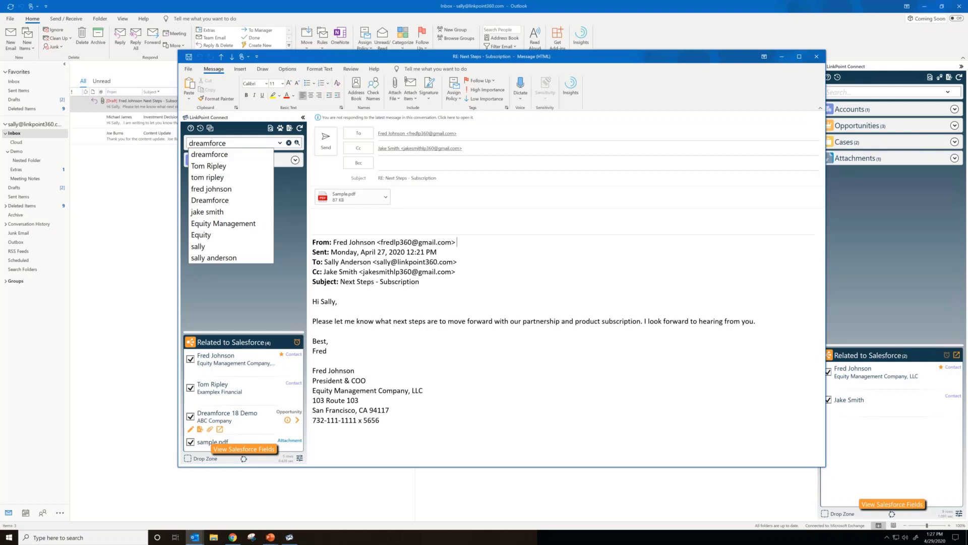
click(233, 224)
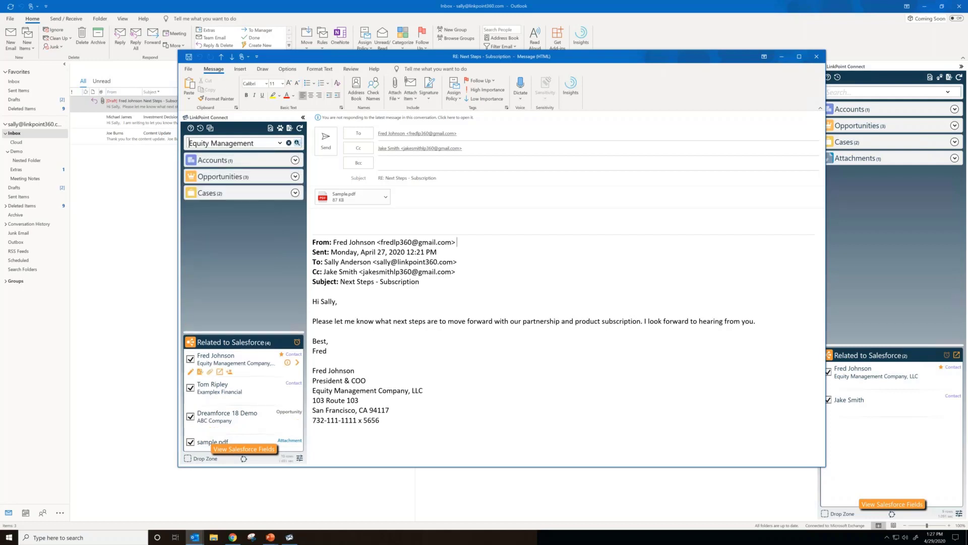
click(295, 160)
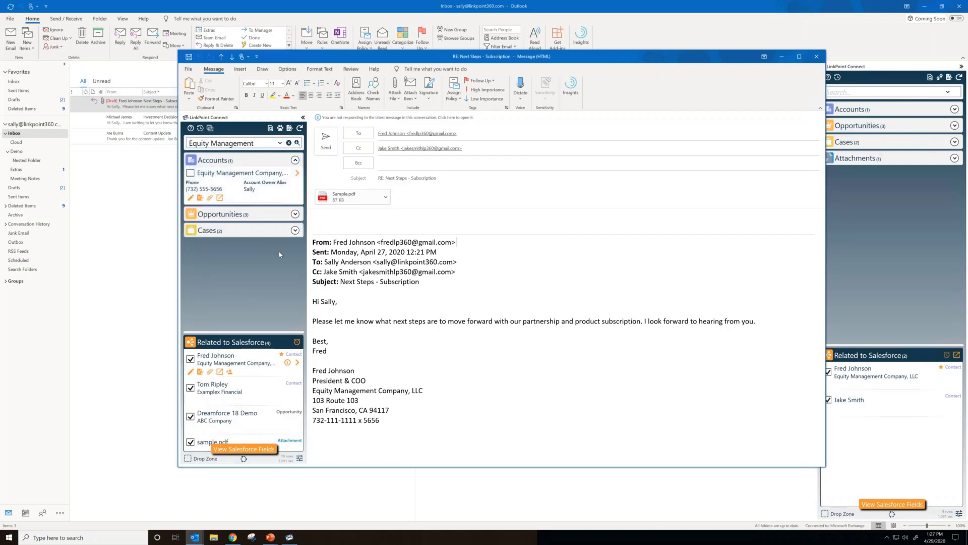
click(300, 128)
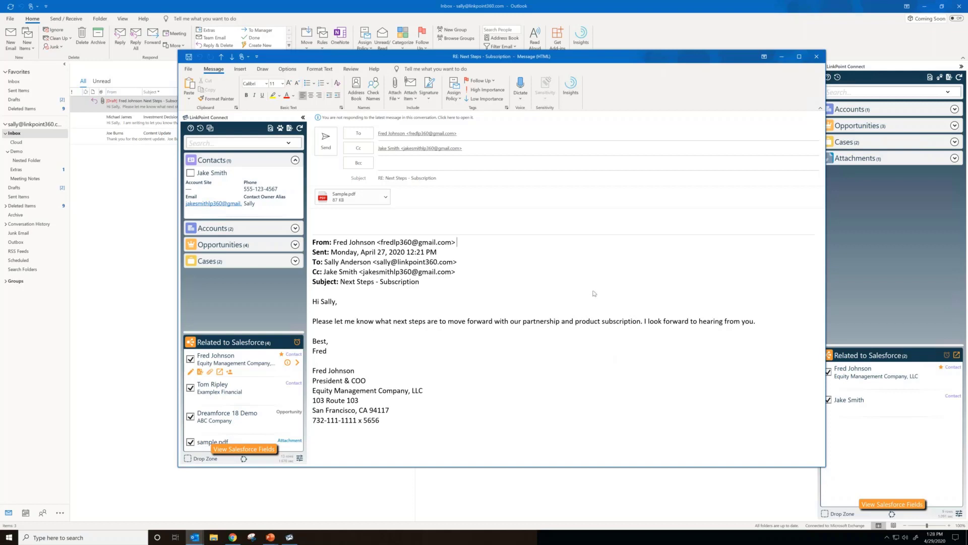
- Minimize the reply and view the account matched to the original Next Steps - Subscription email
click(783, 57)
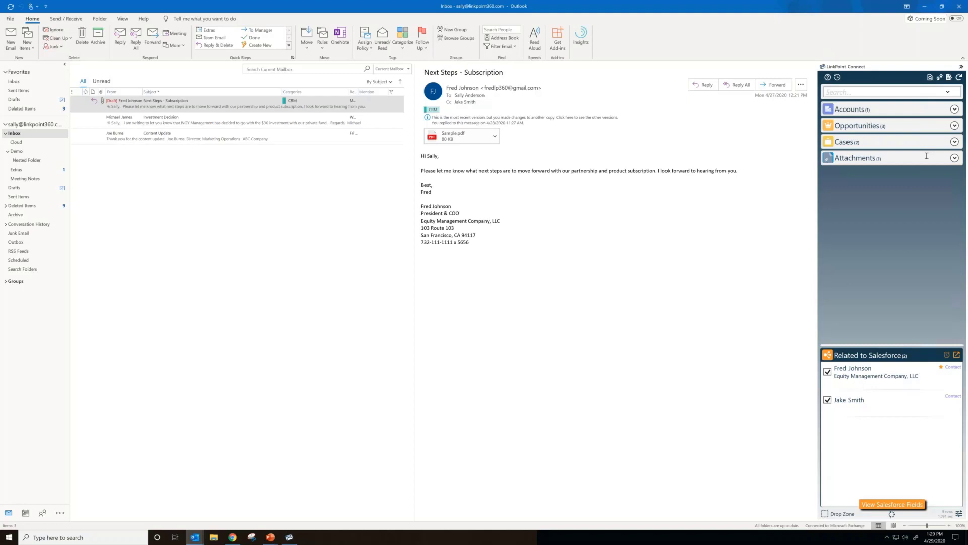
click(954, 109)
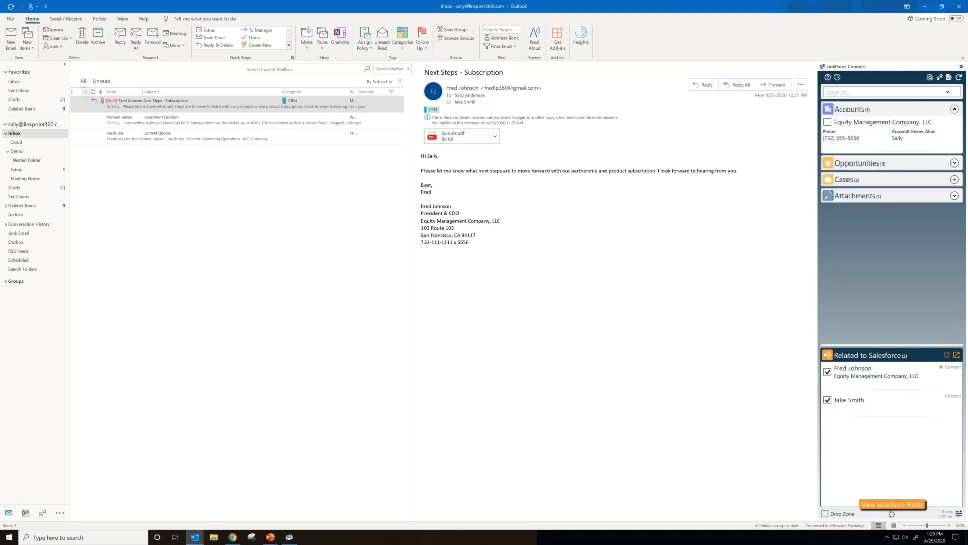
mouse_move(934, 129)
- Draft a Salesforce contact titled Vice President from the Investment Decision email's unmatched signature, and discard the draft
click(262, 126)
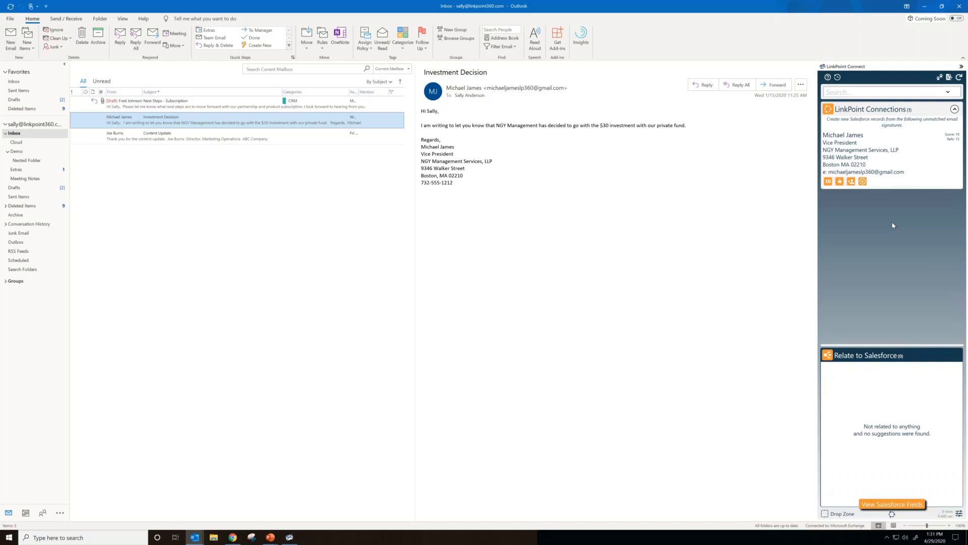
click(828, 182)
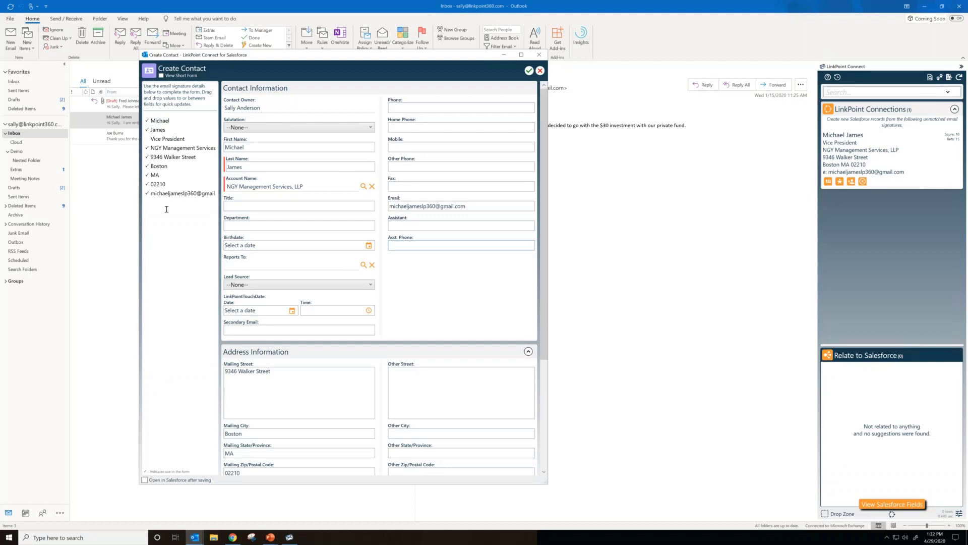
click(166, 139)
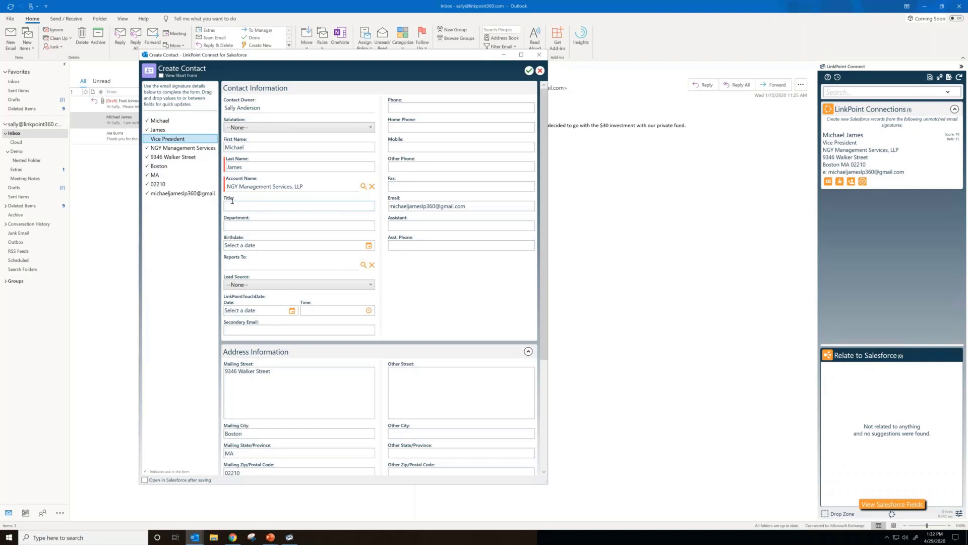
drag(172, 142, 262, 206)
click(262, 205)
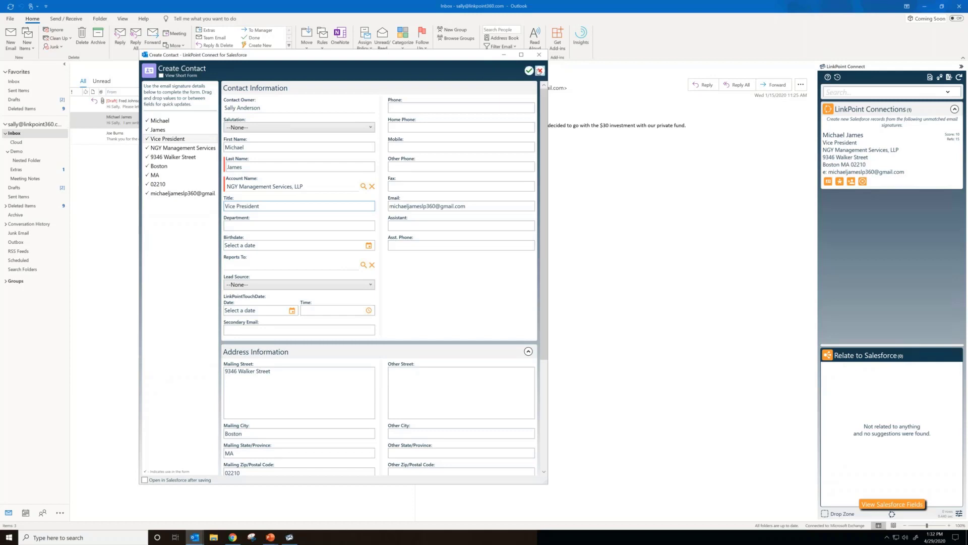
click(539, 71)
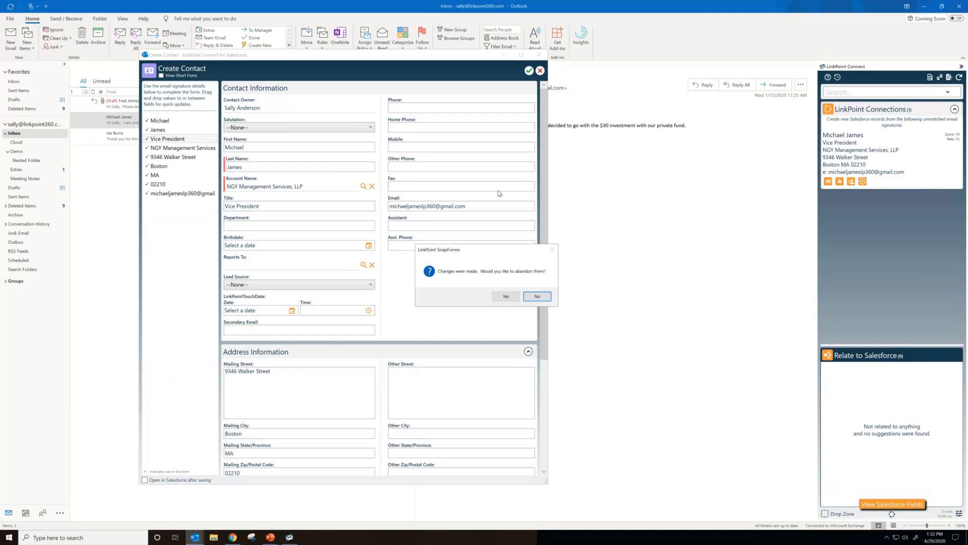
click(511, 297)
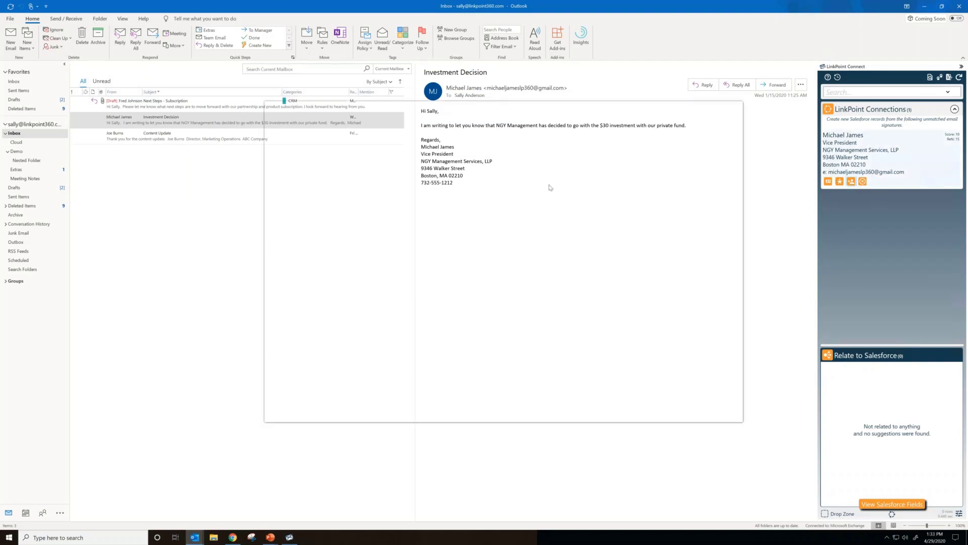
- Review the Outlook contact prefilled from the email signature and close it without saving
click(390, 170)
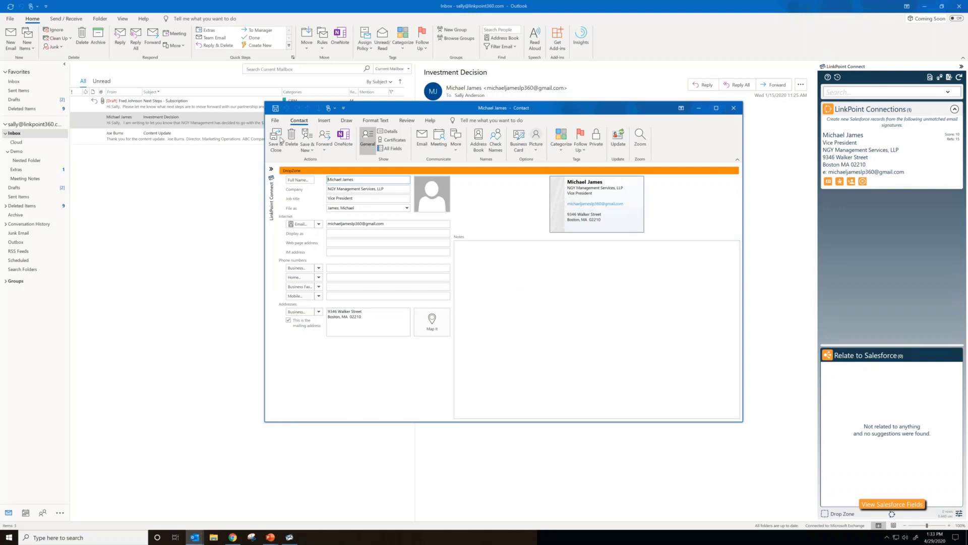
click(734, 107)
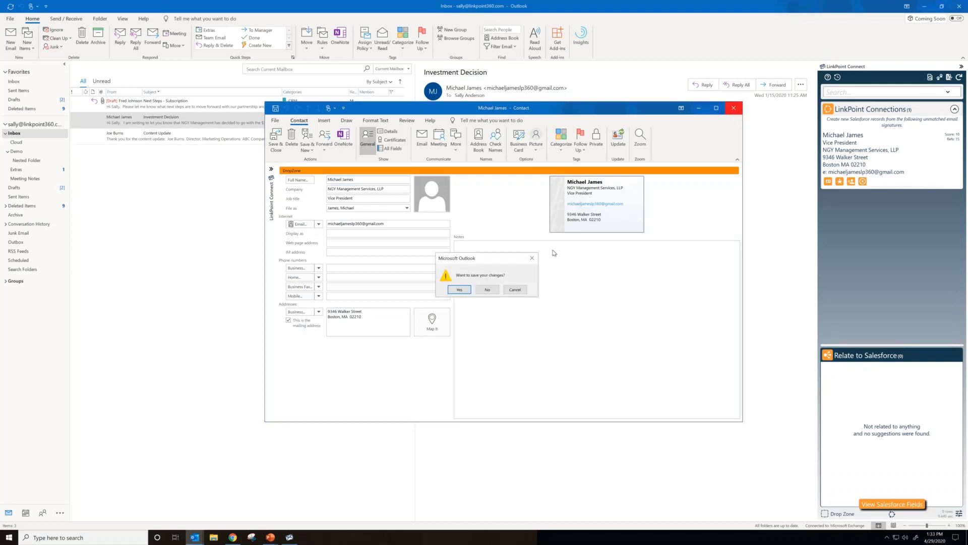
click(486, 290)
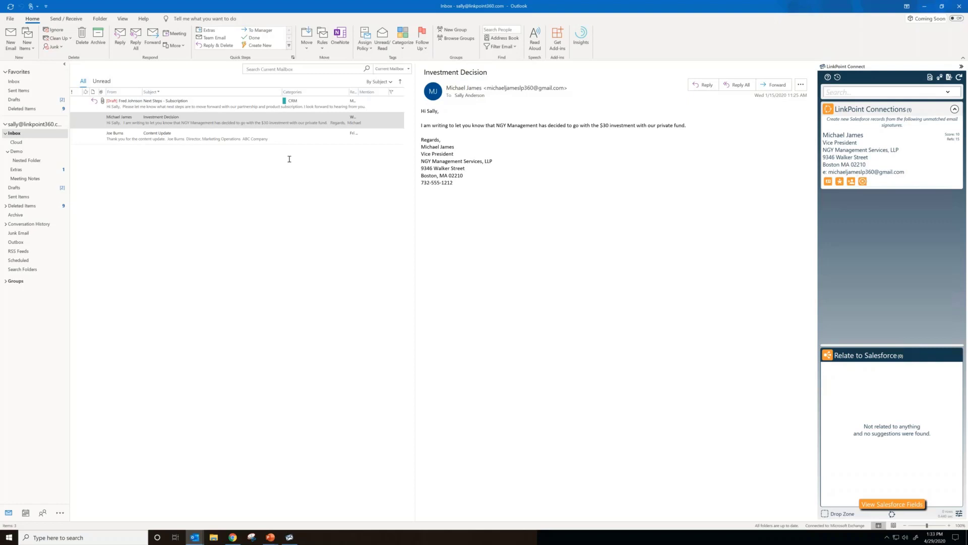
- Examine the full list of unmatched email signatures in LinkPoint Connections
click(265, 117)
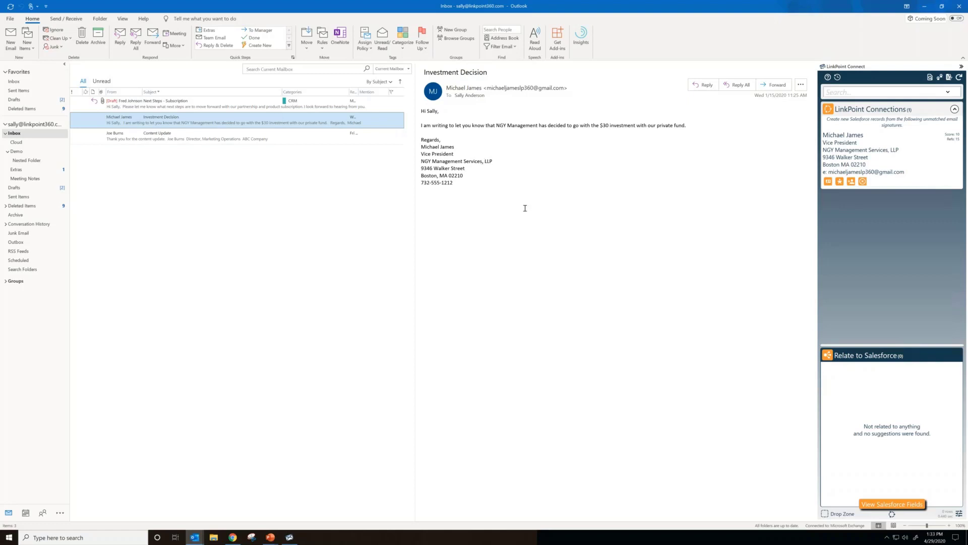
click(891, 515)
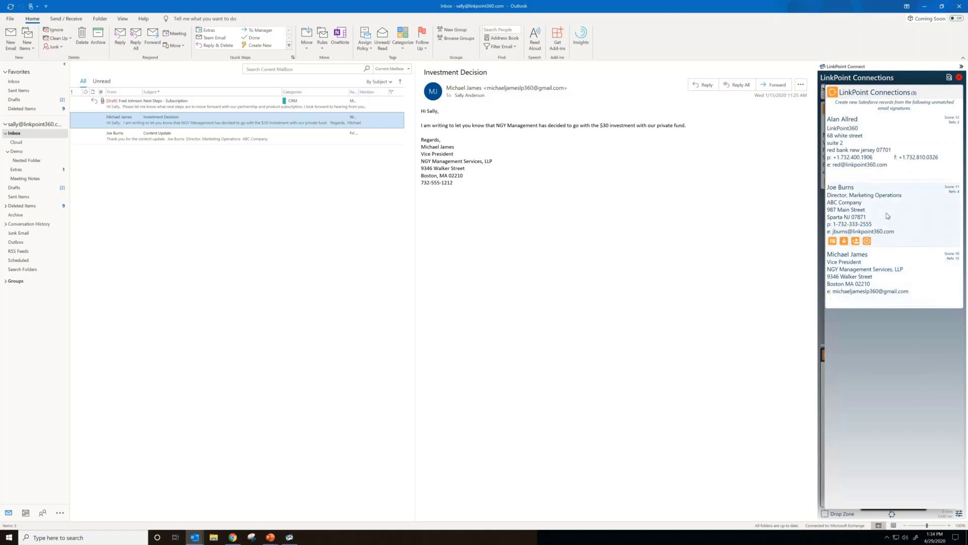
mouse_move(869, 243)
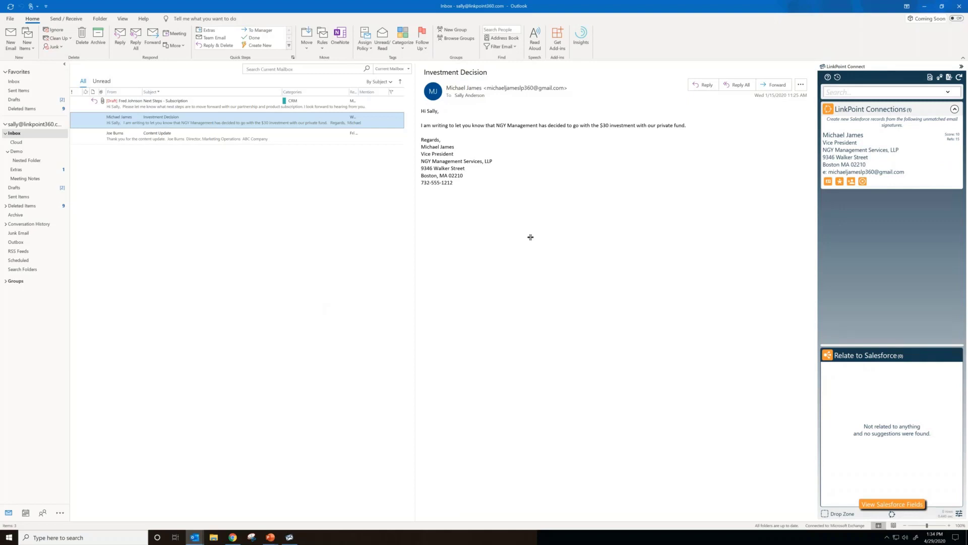
- Send the signature block of the Investment Decision email to the Drop Zone and start a new Salesforce account from it
click(455, 182)
drag(456, 182, 425, 147)
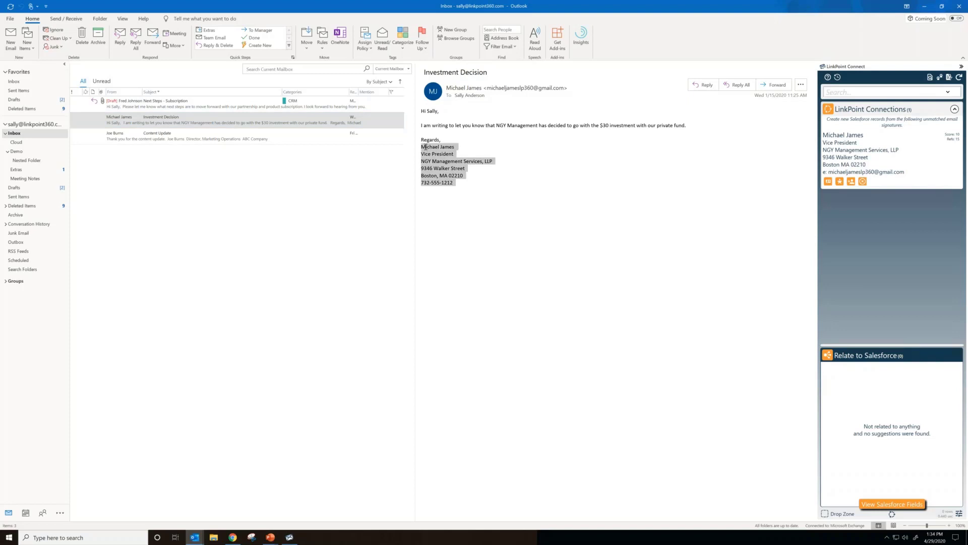
mouse_move(426, 148)
mouse_down()
mouse_move(476, 214)
mouse_move(668, 364)
mouse_move(699, 396)
mouse_move(693, 419)
mouse_move(826, 514)
mouse_up()
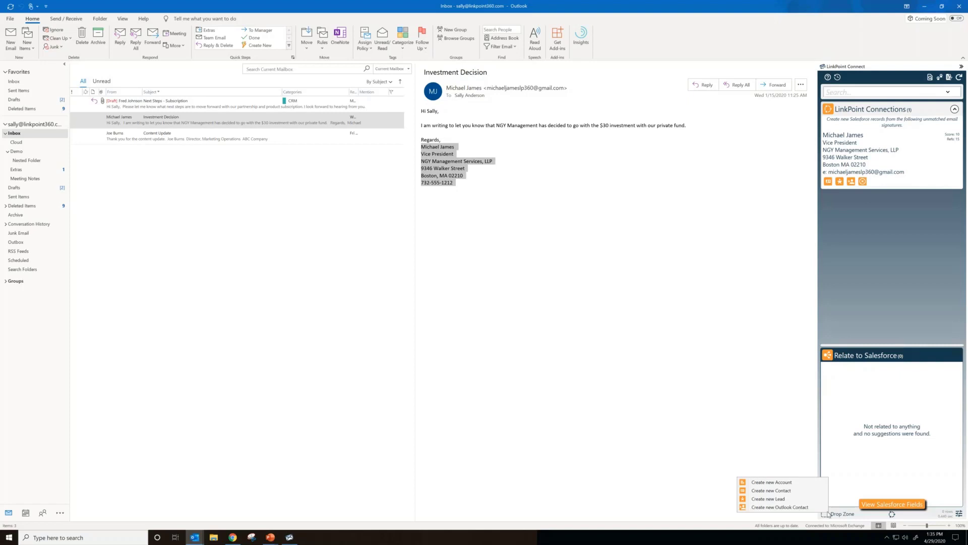
click(786, 483)
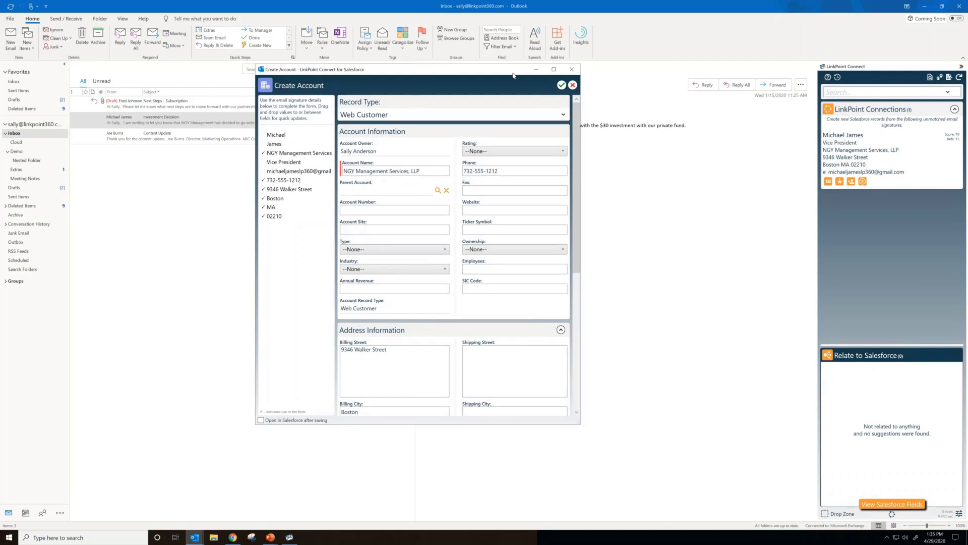
- Choose Web Customer as the record type of the new NGY Management Services, LLP account and save it
drag(513, 76, 604, 77)
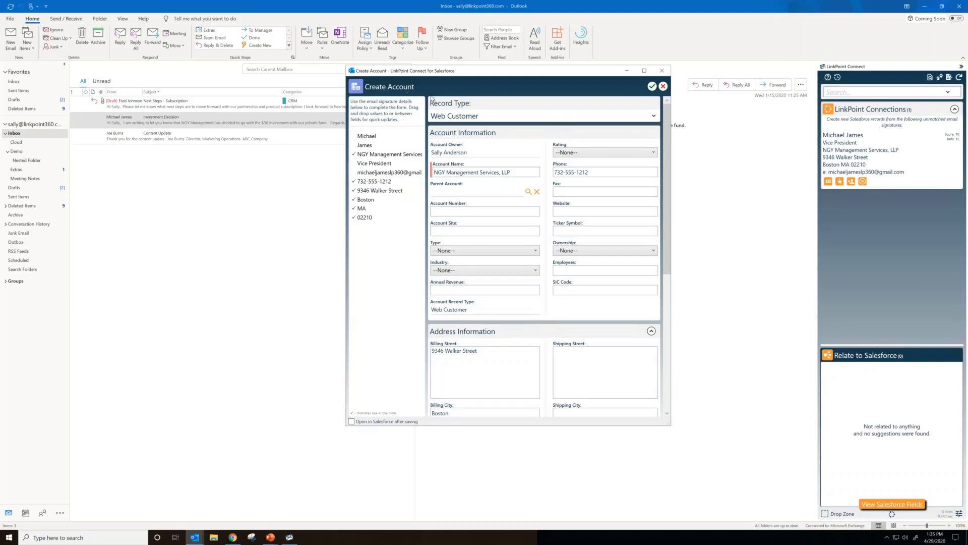
click(650, 119)
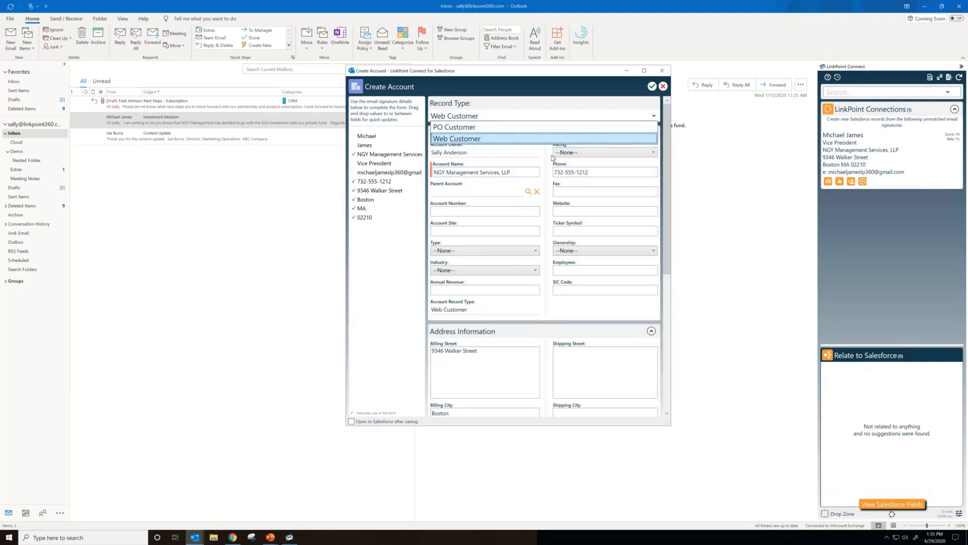
click(585, 138)
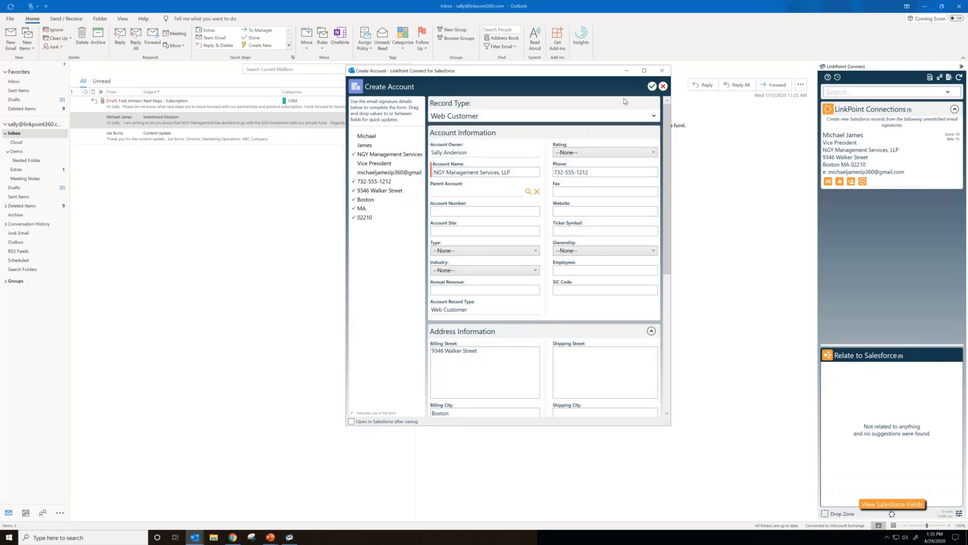
click(652, 87)
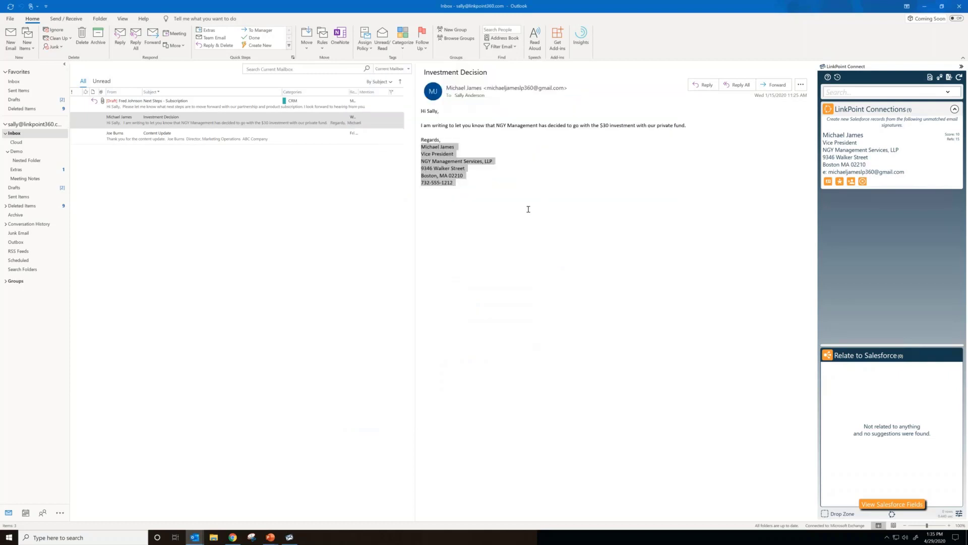
- Send the signature block of the Next Steps - Subscription email to the Drop Zone and start a Salesforce contact from it
click(222, 104)
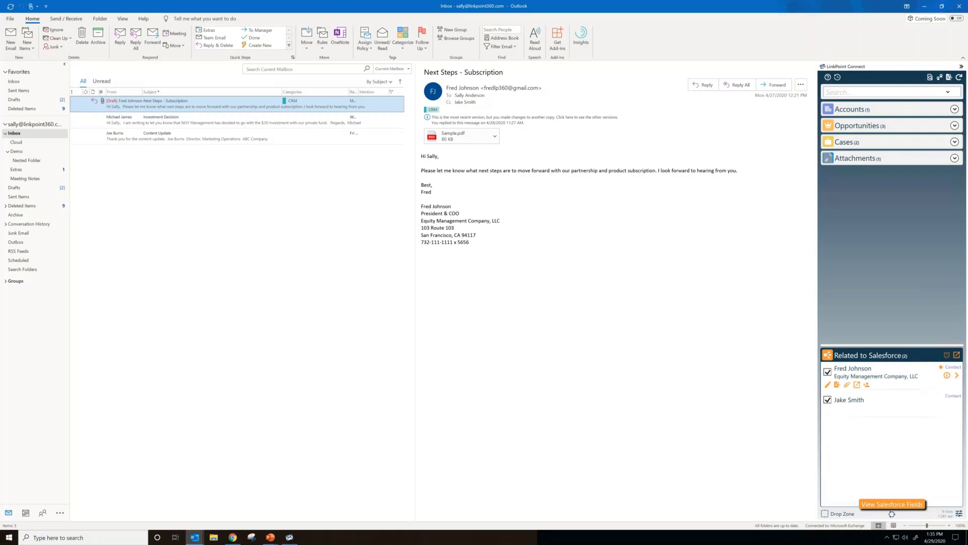
click(488, 243)
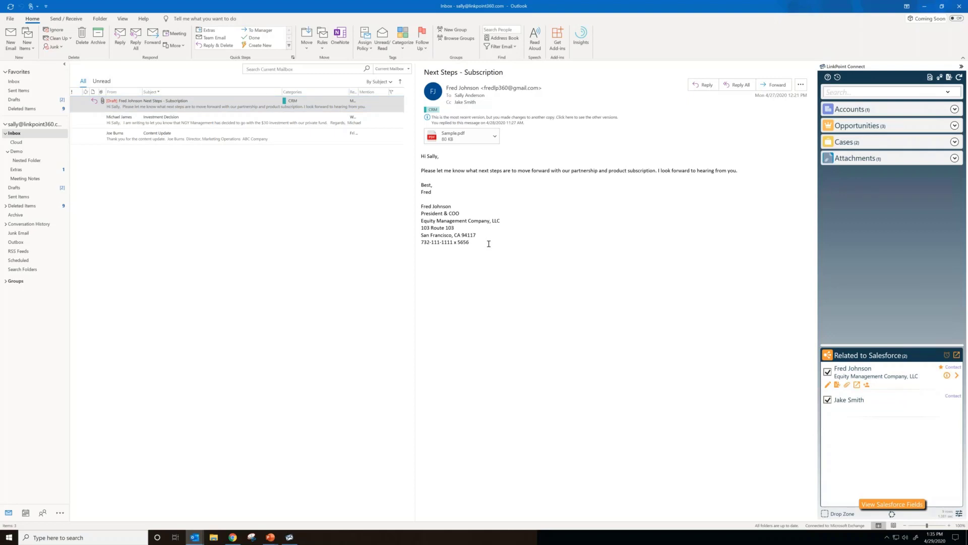
mouse_move(489, 243)
mouse_down()
mouse_move(406, 207)
mouse_move(563, 305)
mouse_move(680, 403)
mouse_move(812, 484)
mouse_move(825, 507)
mouse_up()
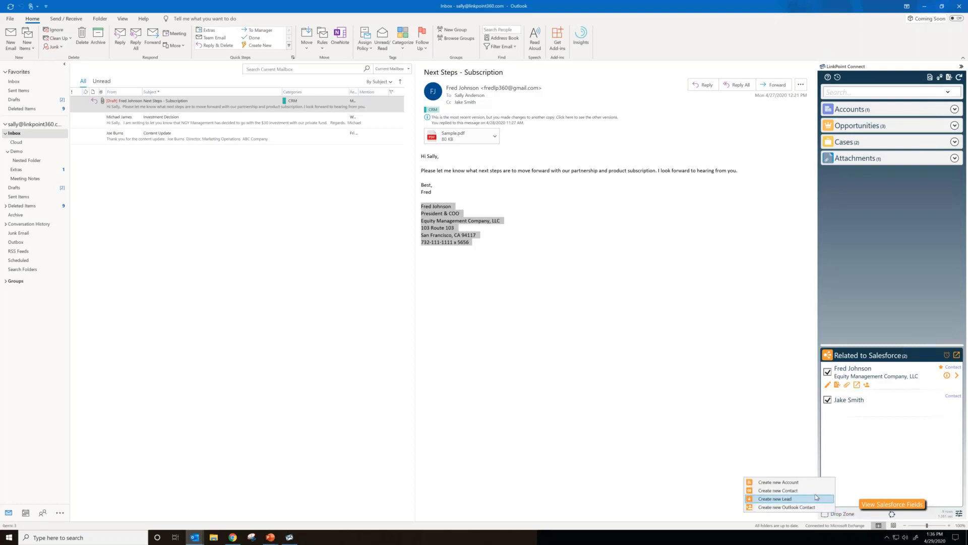
click(816, 492)
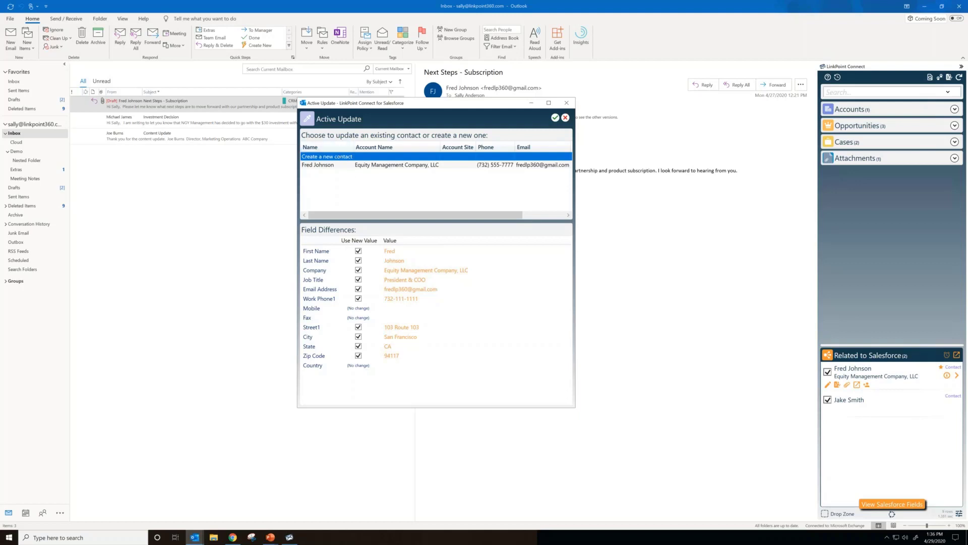
- Update the existing Equity Management Company, LLC contact with the signature's company, work phone and street values, and save it
click(338, 166)
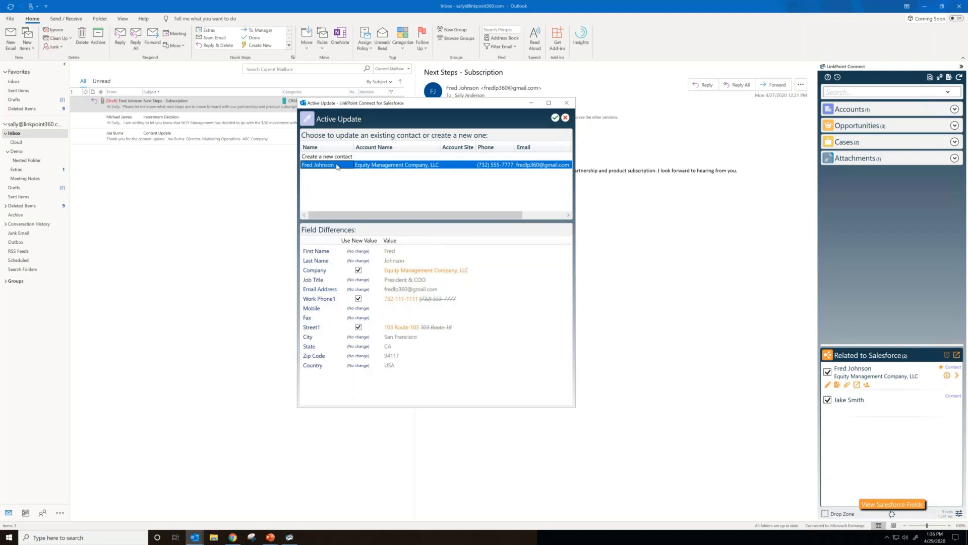
click(555, 118)
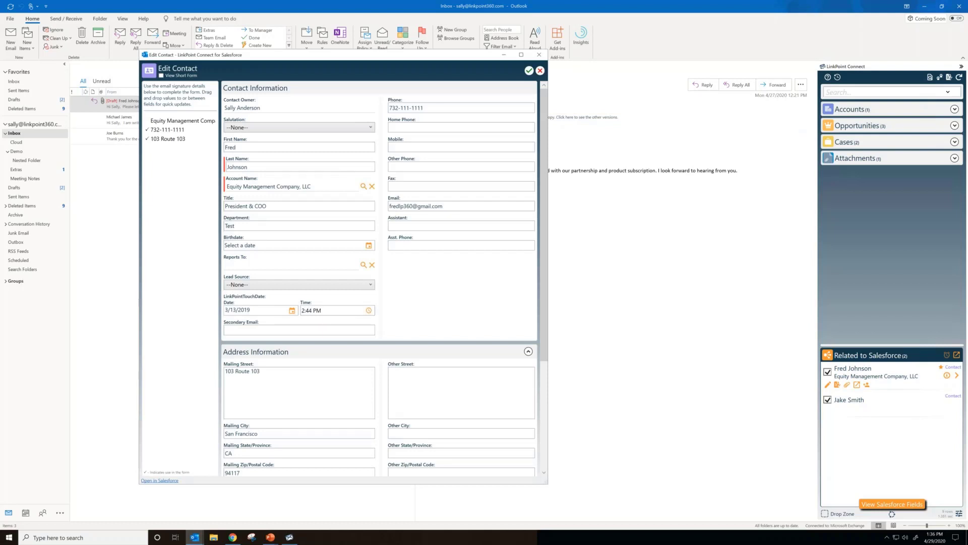
click(530, 72)
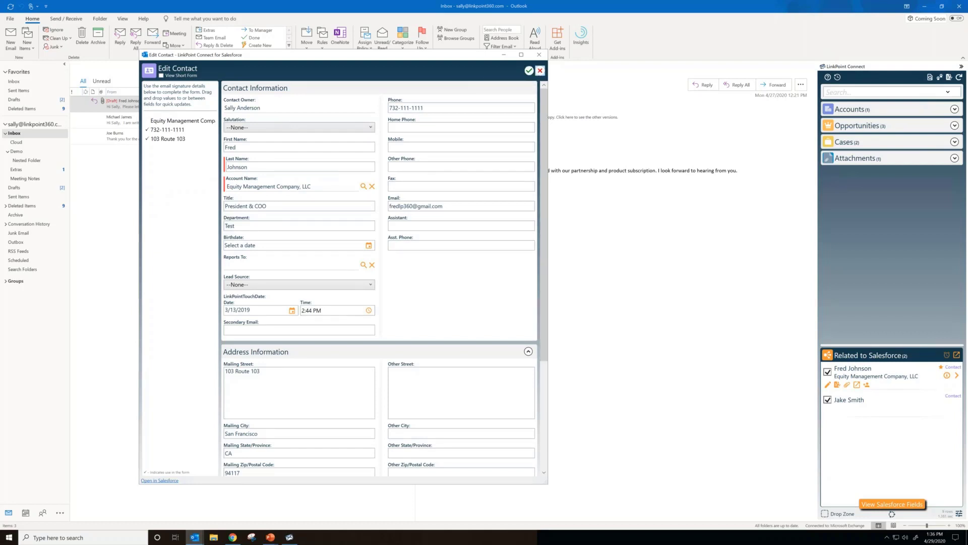
click(610, 157)
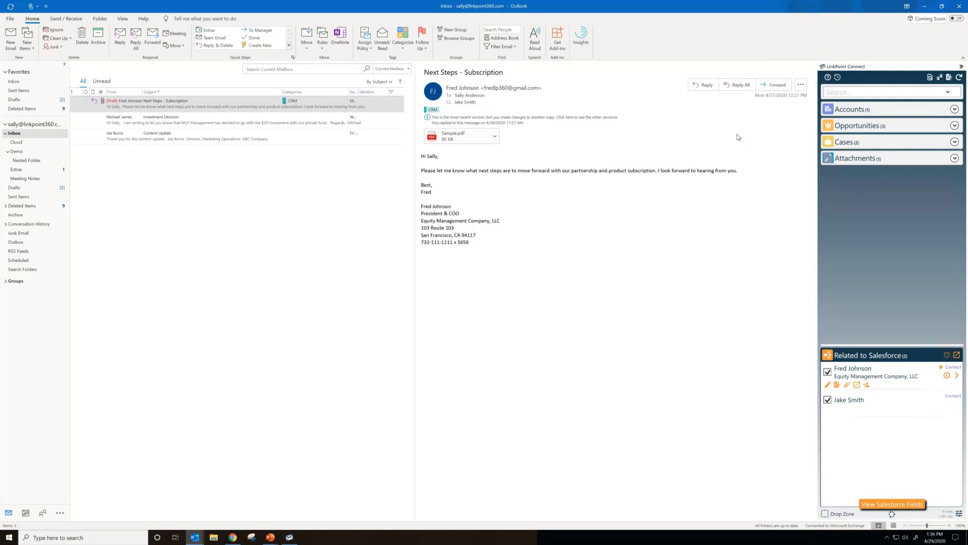
- Review a blank Salesforce opportunity form and close it without saving
click(950, 79)
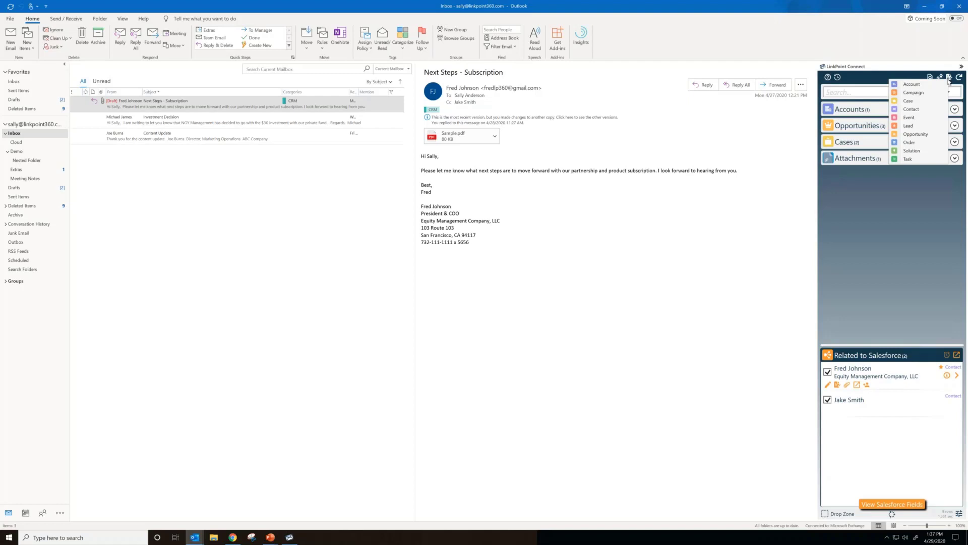
click(921, 135)
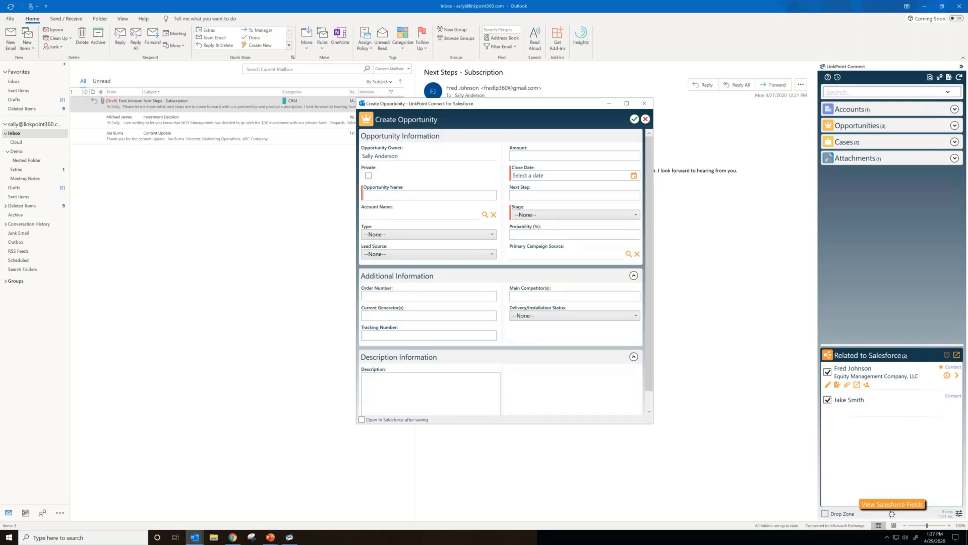
click(645, 120)
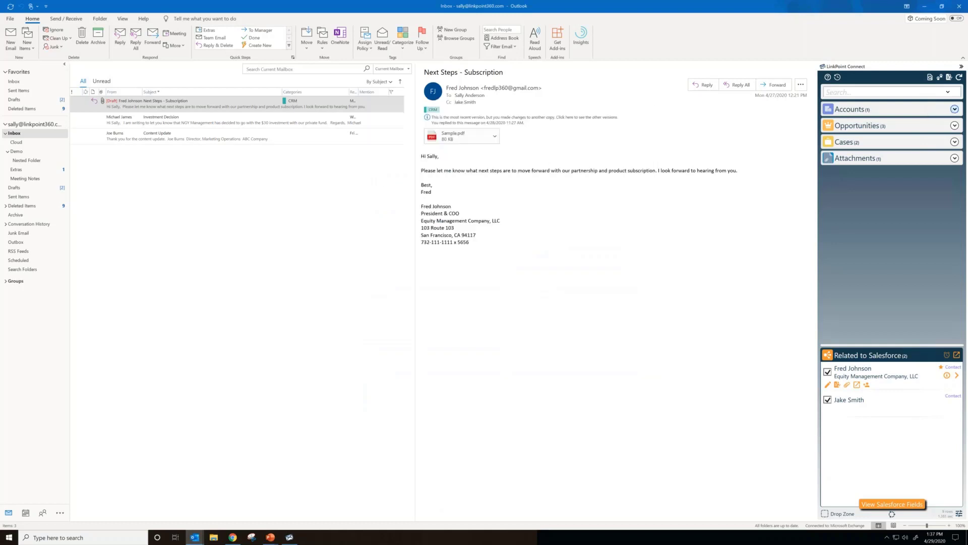
- Review a new event form started from the Equity Management Company, LLC account and close it without saving
click(953, 110)
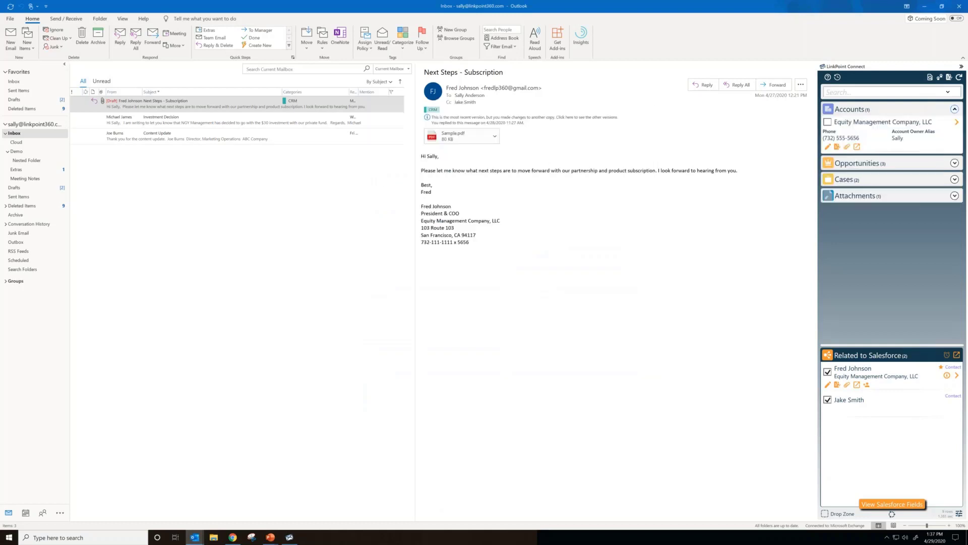
click(837, 148)
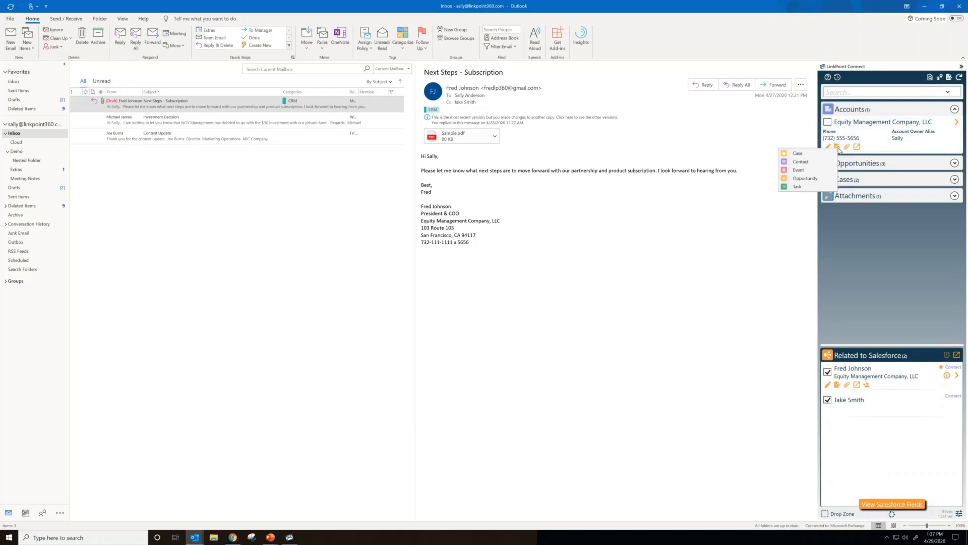
click(814, 173)
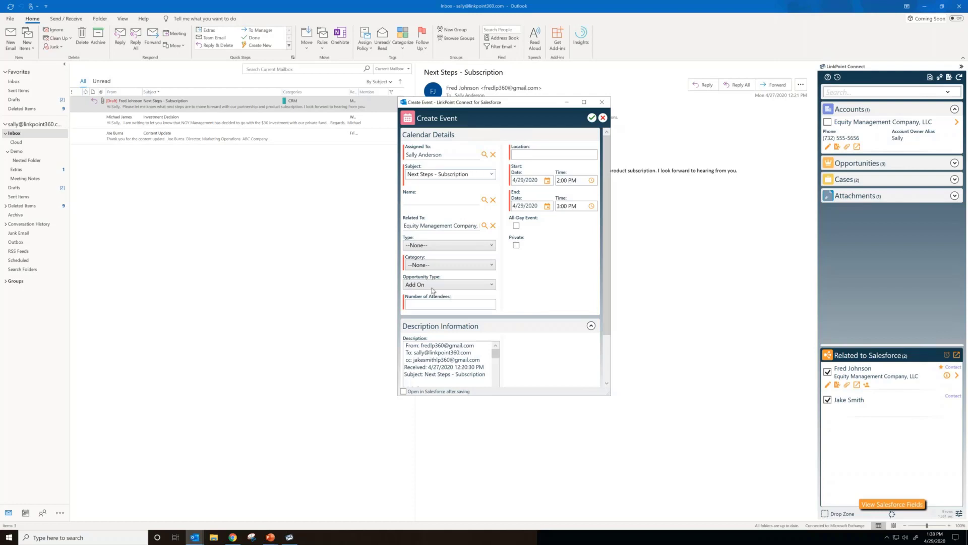
click(603, 118)
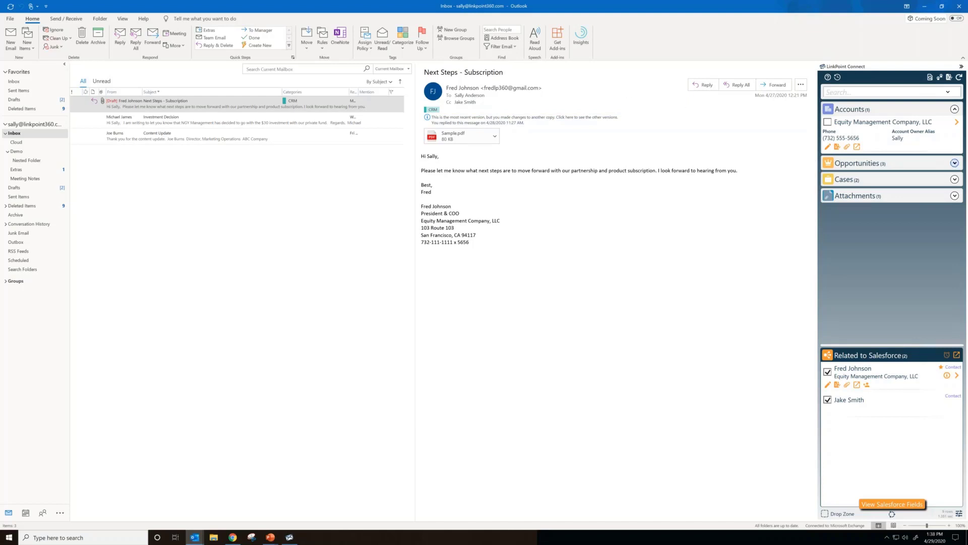
- Set the stage of the New Sale - 1,112 Licenses opportunity to Proposal/Price Quote and save it
click(955, 162)
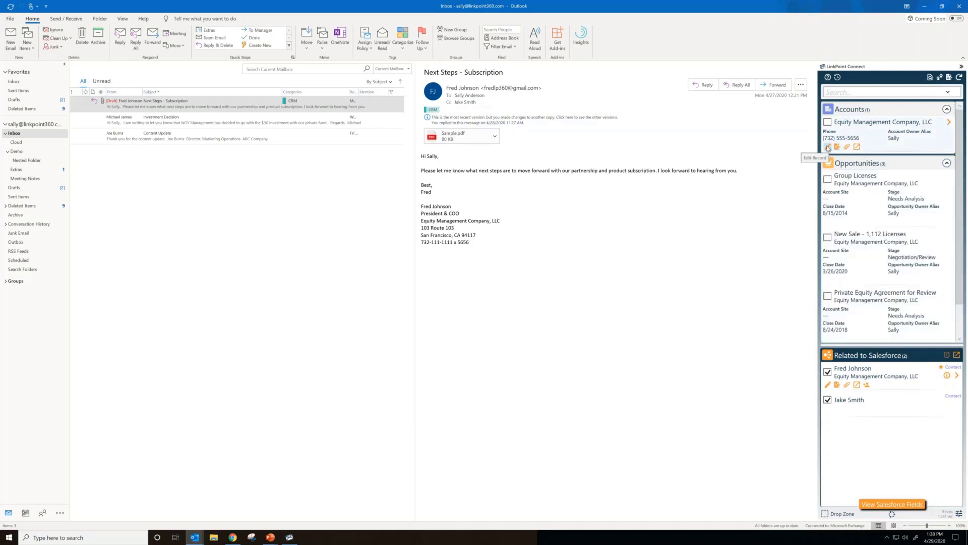
mouse_move(827, 284)
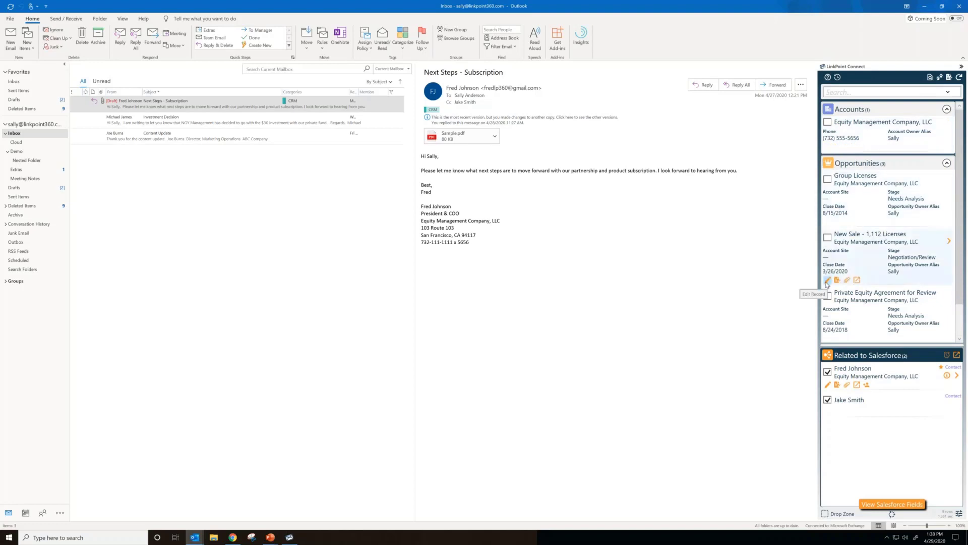
click(827, 280)
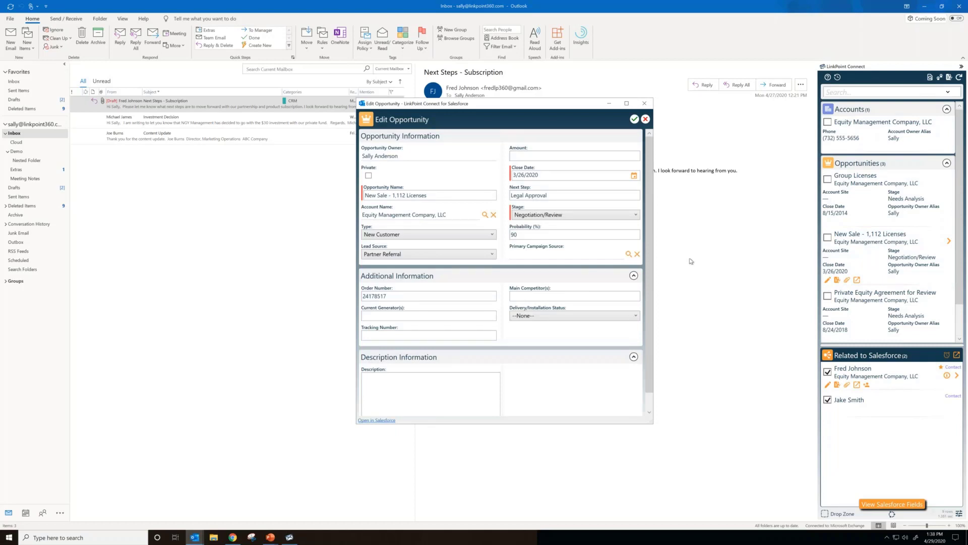
click(543, 214)
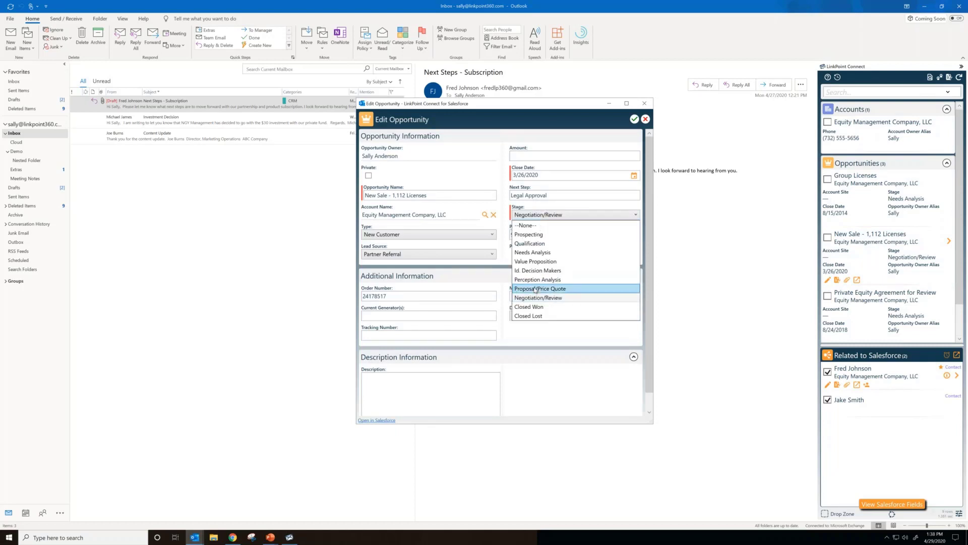
click(536, 289)
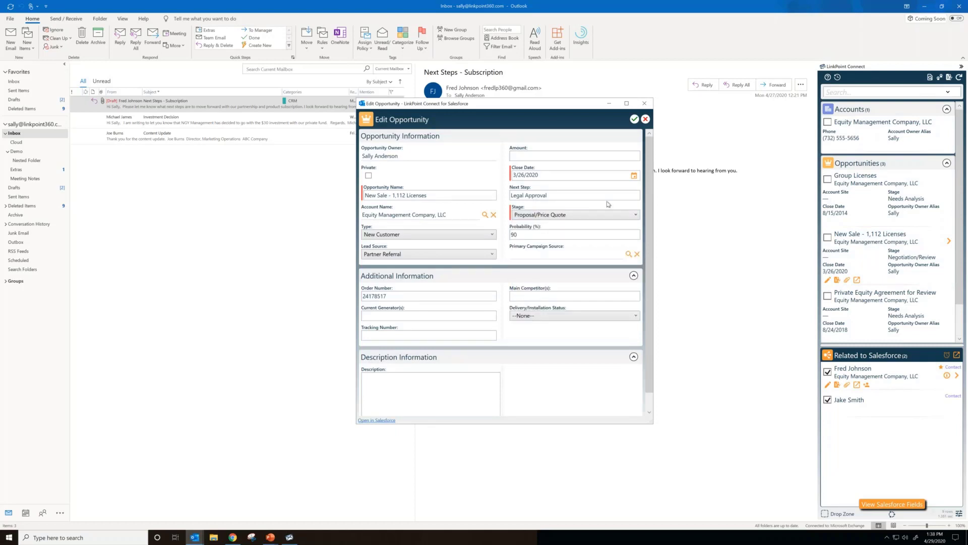
click(636, 120)
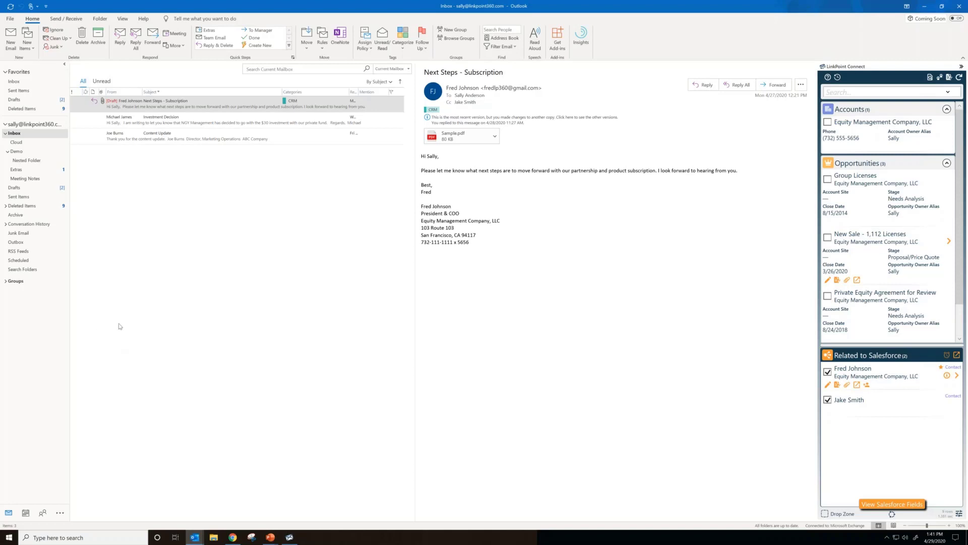
- Compare the LinkPoint record suggestions for the Investment Decision and Next Steps - Subscription emails
click(196, 117)
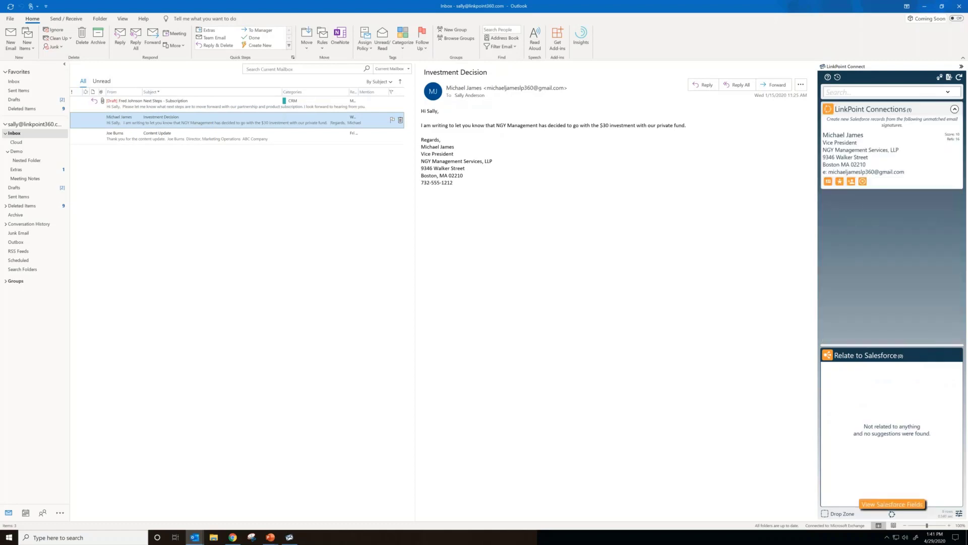
click(199, 108)
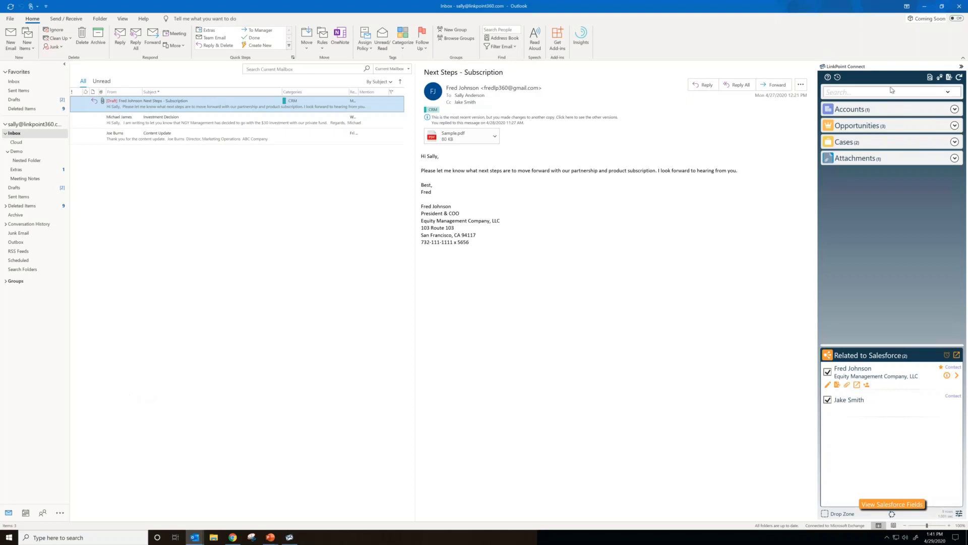
click(949, 77)
- Review a new event form started from the New Sale - 1,112 Licenses opportunity and close it without saving
click(954, 125)
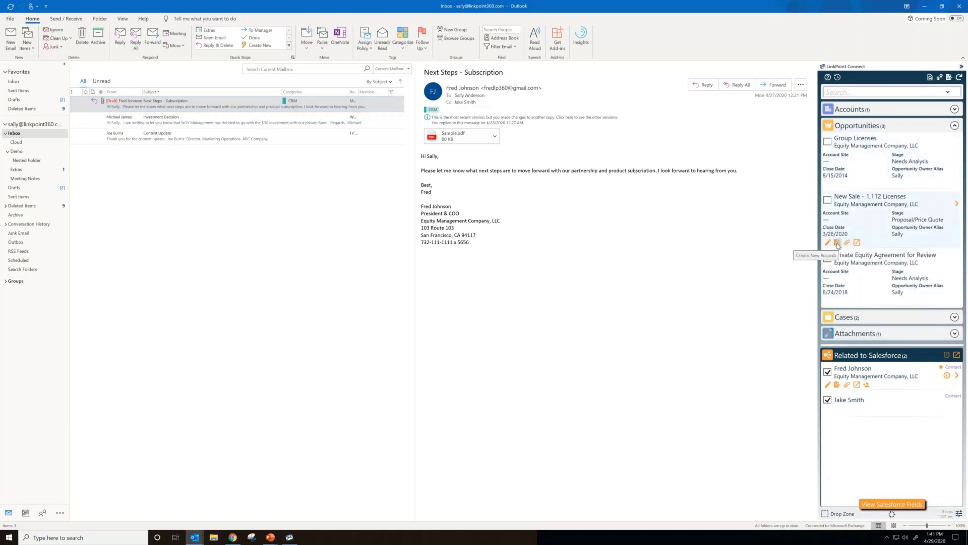
click(837, 243)
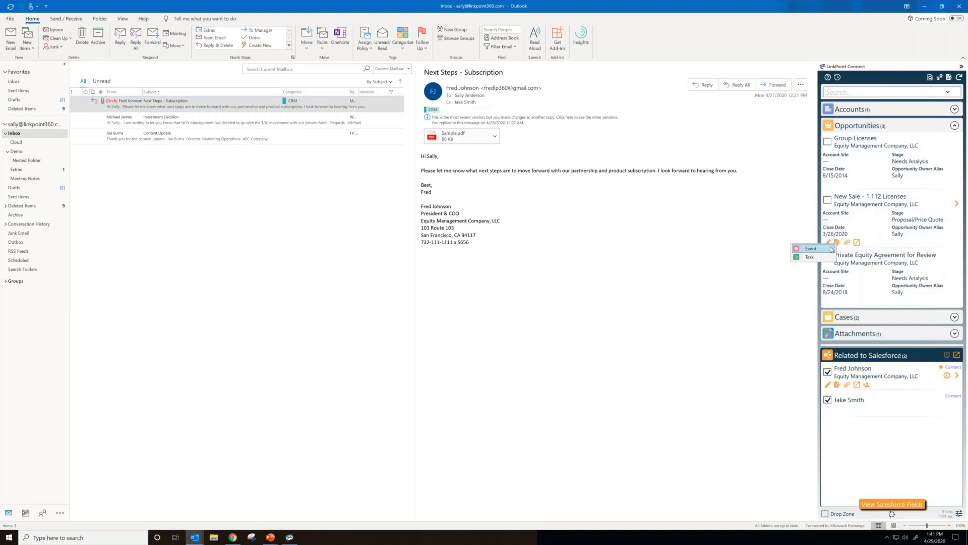
click(831, 249)
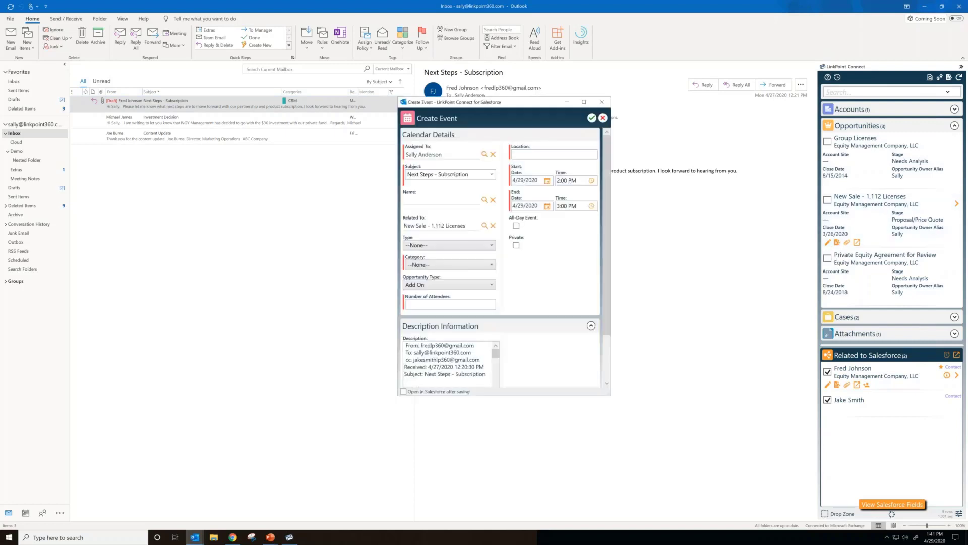
click(602, 119)
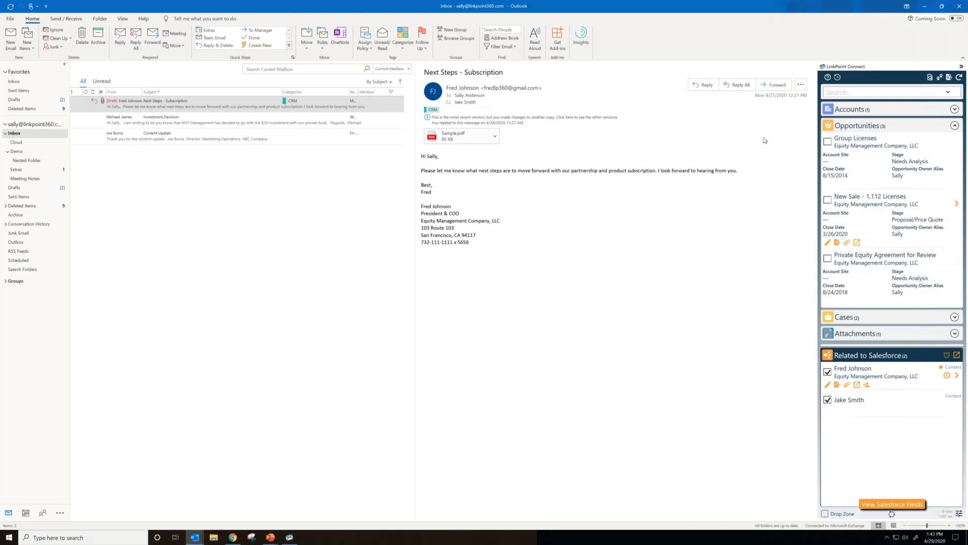
- Relate the Next Steps - Subscription email to the Group Licenses opportunity and expand the matching accounts
click(828, 142)
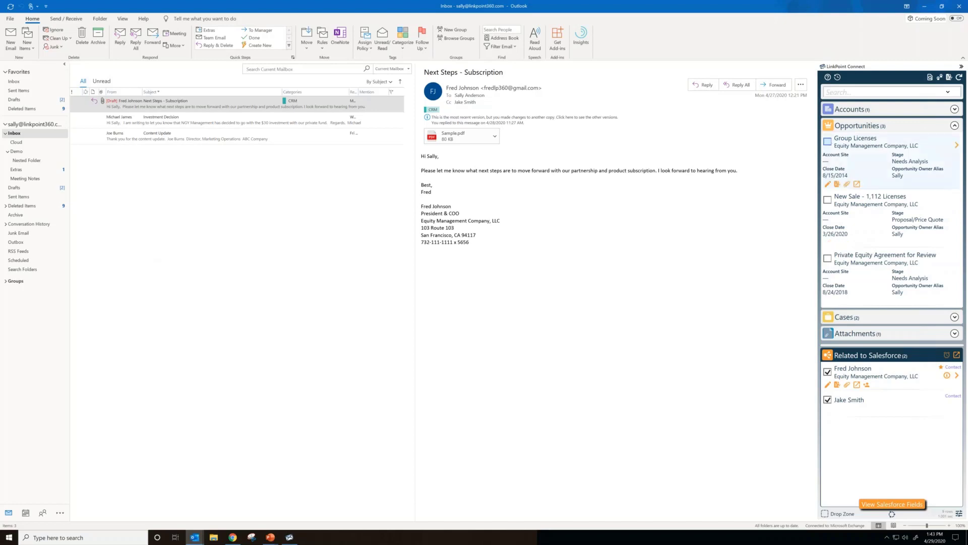
click(954, 109)
click(827, 124)
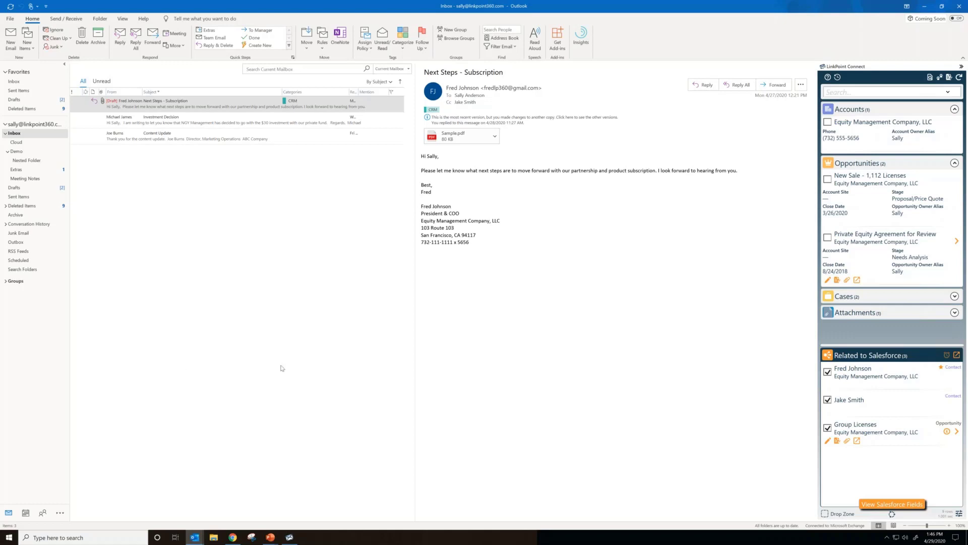
- Add the email's Sample.pdf attachment to the Equity Management Company, LLC account
mouse_move(864, 136)
click(457, 141)
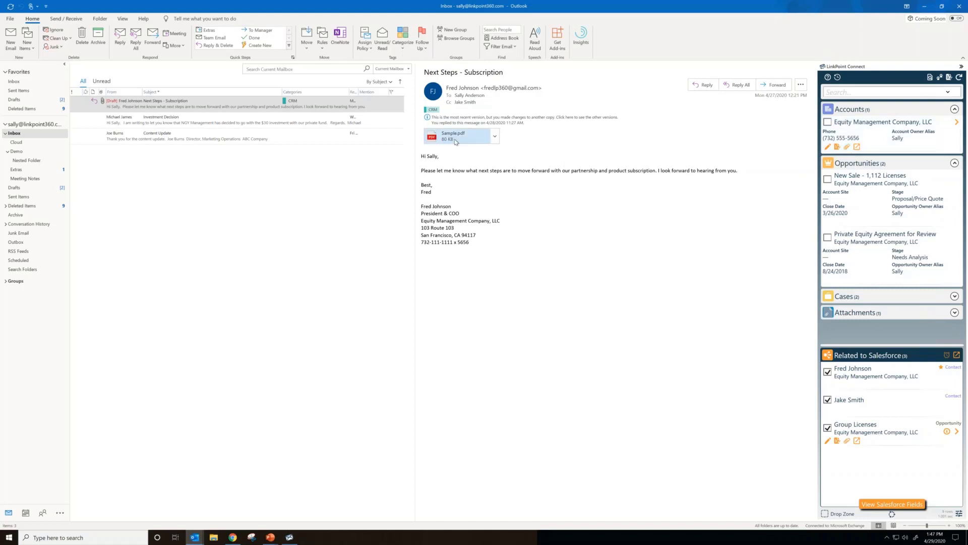
drag(455, 141, 841, 141)
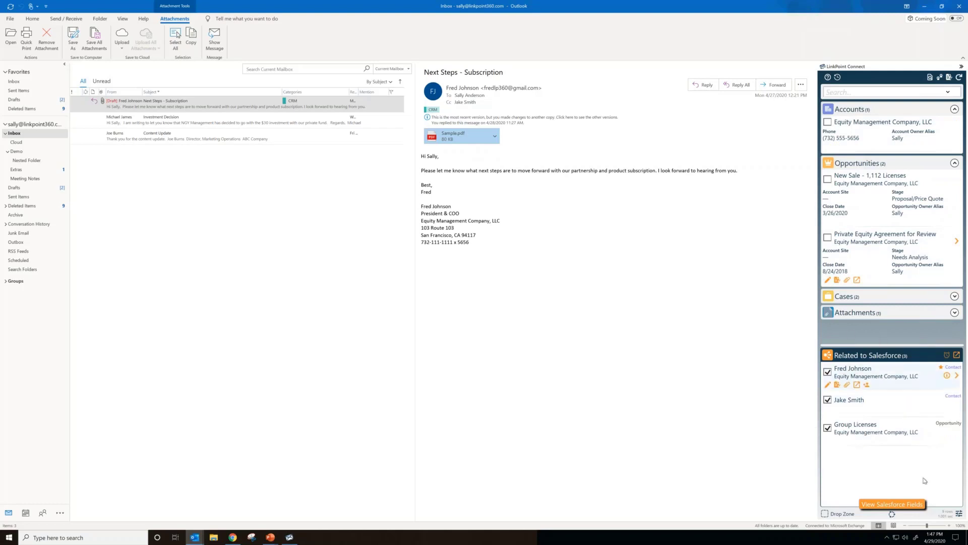
- Add .png to the exceptions for auto-selecting email attachments in the general preferences, and switch auto-selection back off
click(959, 512)
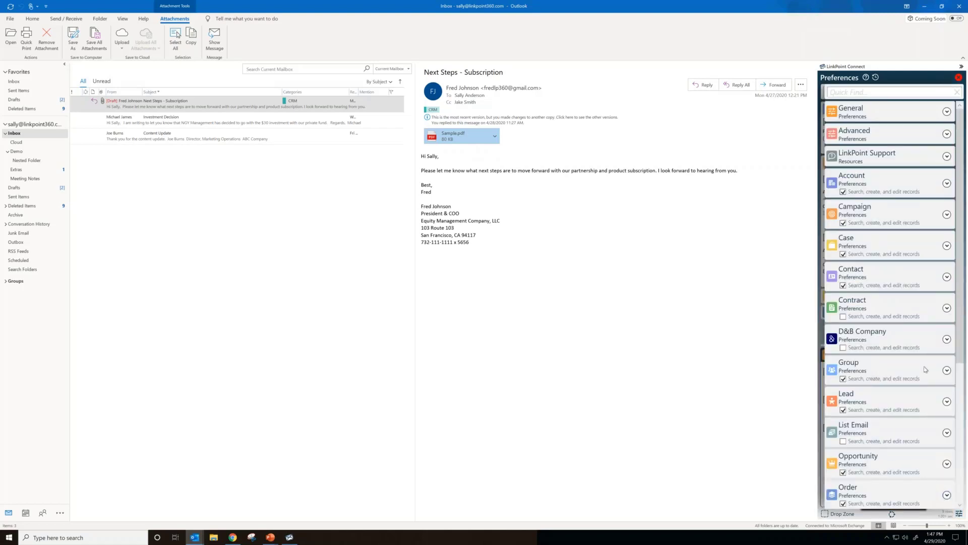
click(946, 111)
click(947, 111)
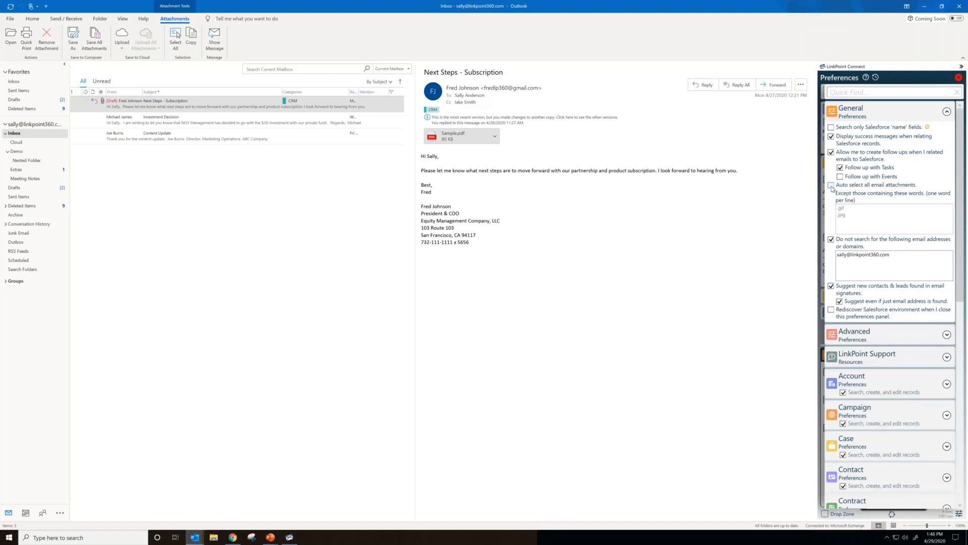
click(831, 185)
click(852, 227)
text(.png)
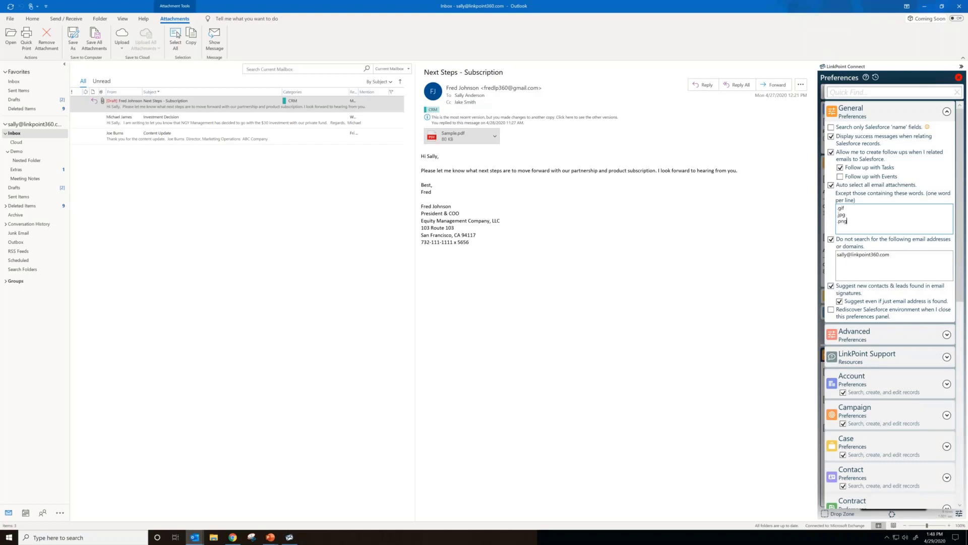
click(831, 186)
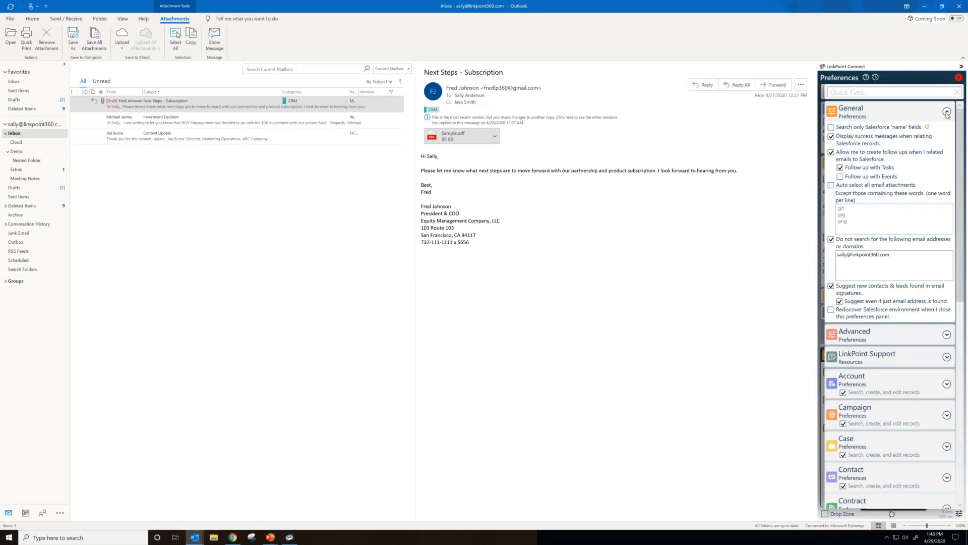
- Review the advanced preferences and the per-object options for searching, creating and editing records, and close the preferences
click(946, 112)
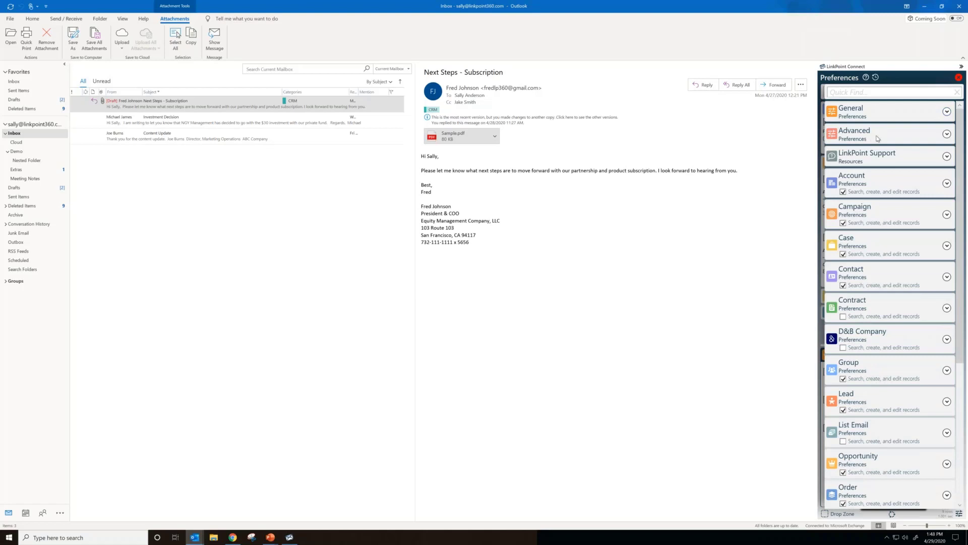
click(946, 134)
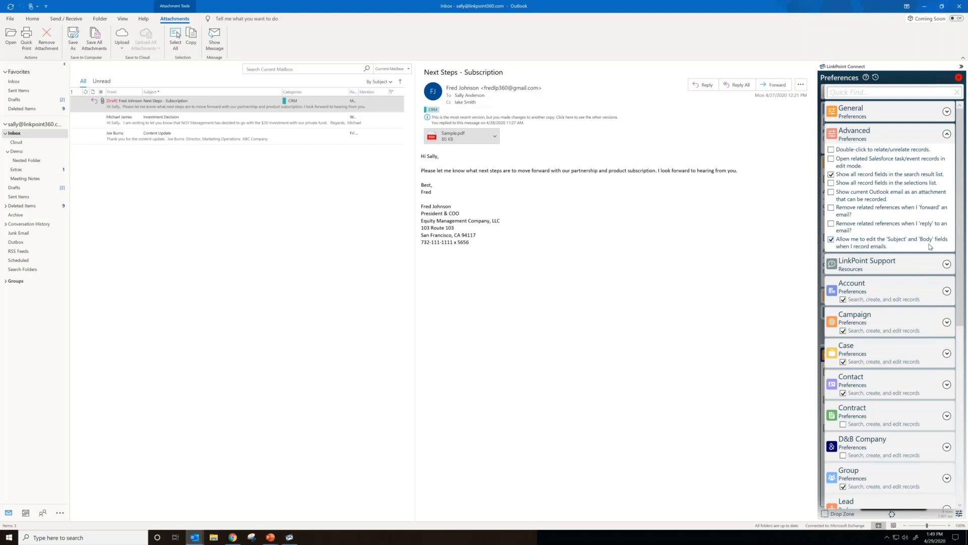
scroll(930, 247, down, 3)
scroll(880, 212, down, 1)
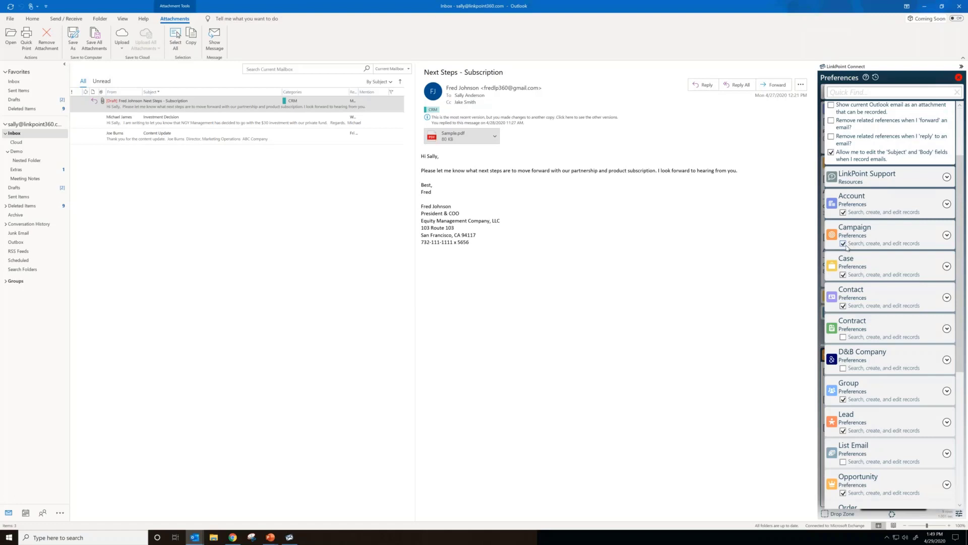
click(958, 78)
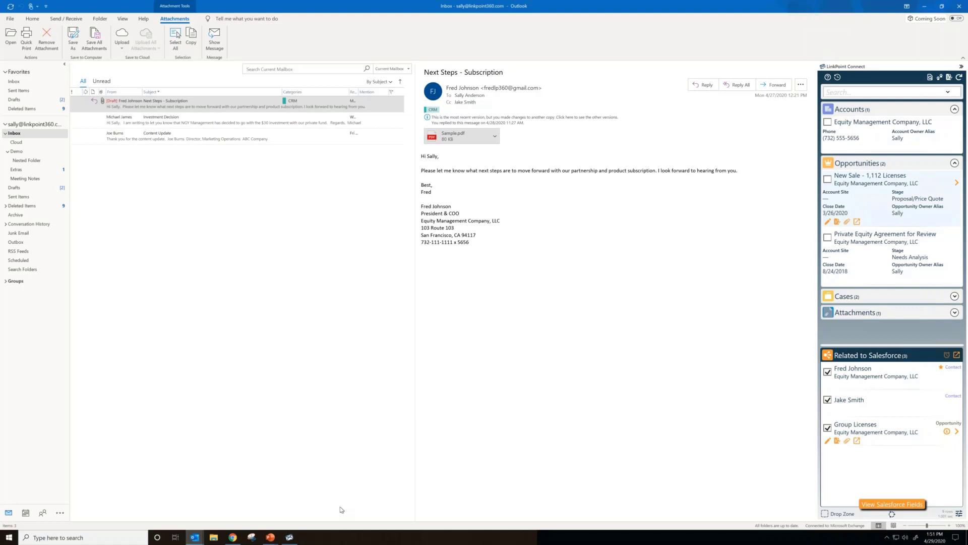
- Switch to LinkPoint Assist, examine the Salesforce-Microsoft Outlook sync processes and calendar sync settings, and leave them as they are
click(290, 537)
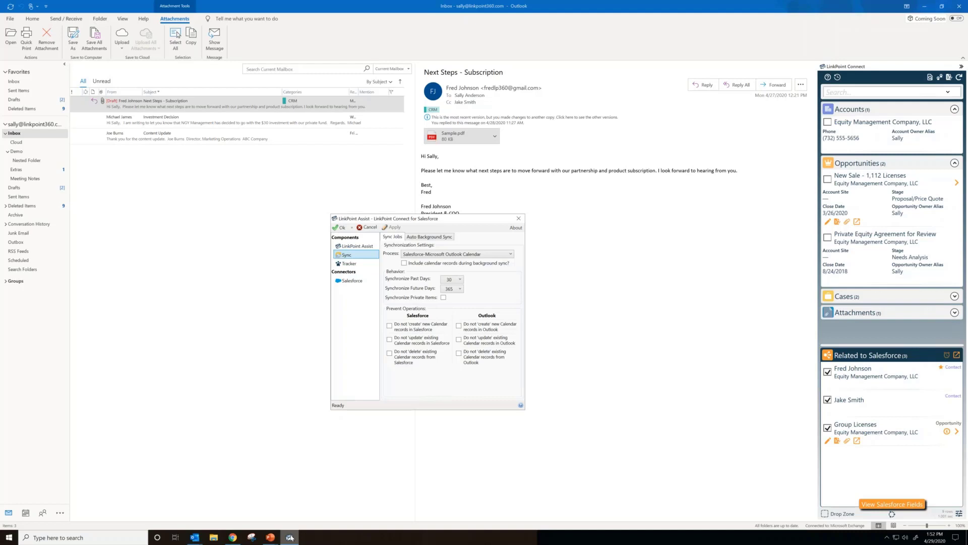
click(511, 254)
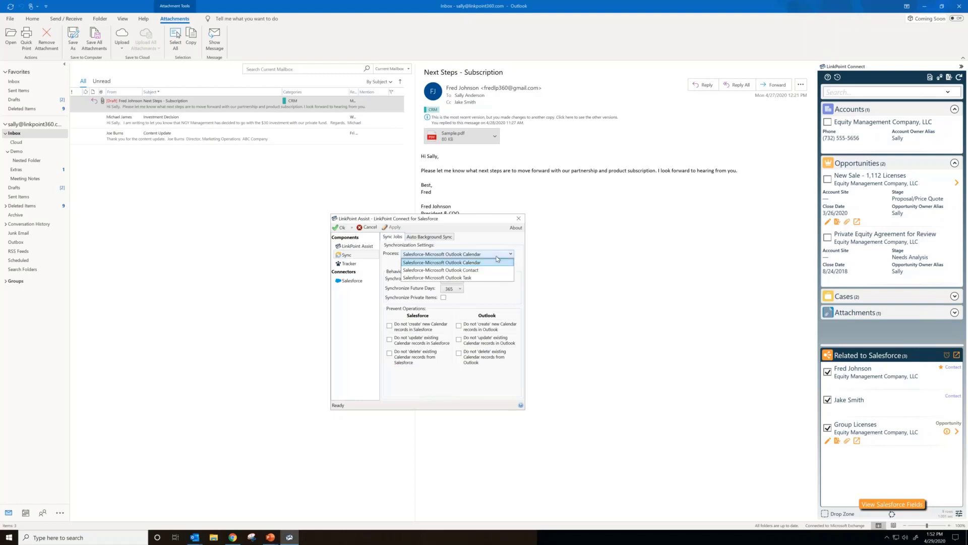
click(509, 295)
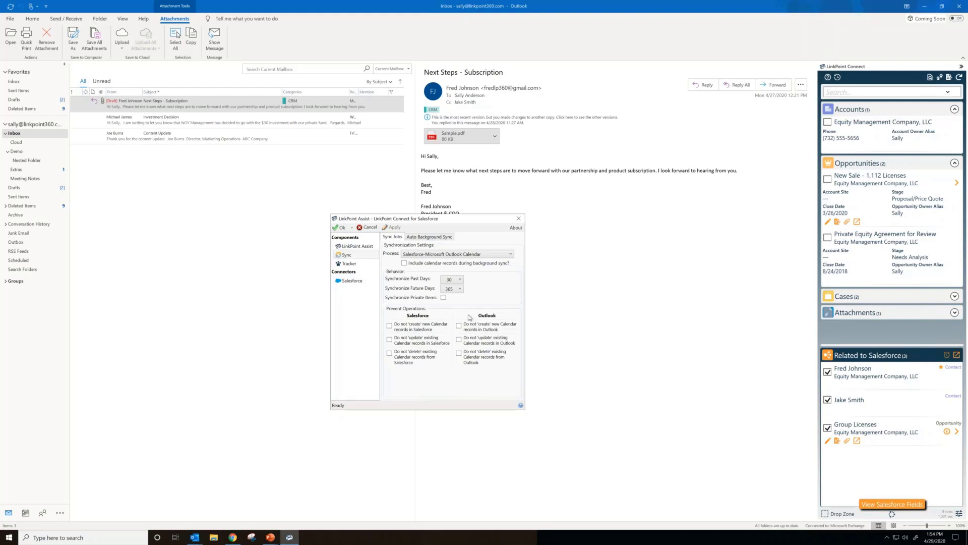
click(440, 443)
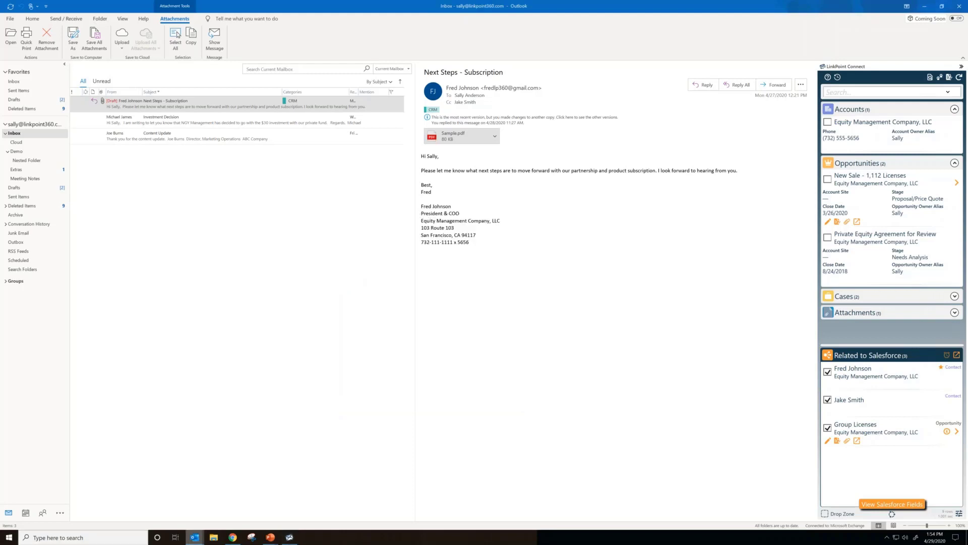
- Bring up the New Meeting for Webinar invitation in Outlook and accept both suggested contacts for relating it to Salesforce
mouse_move(195, 537)
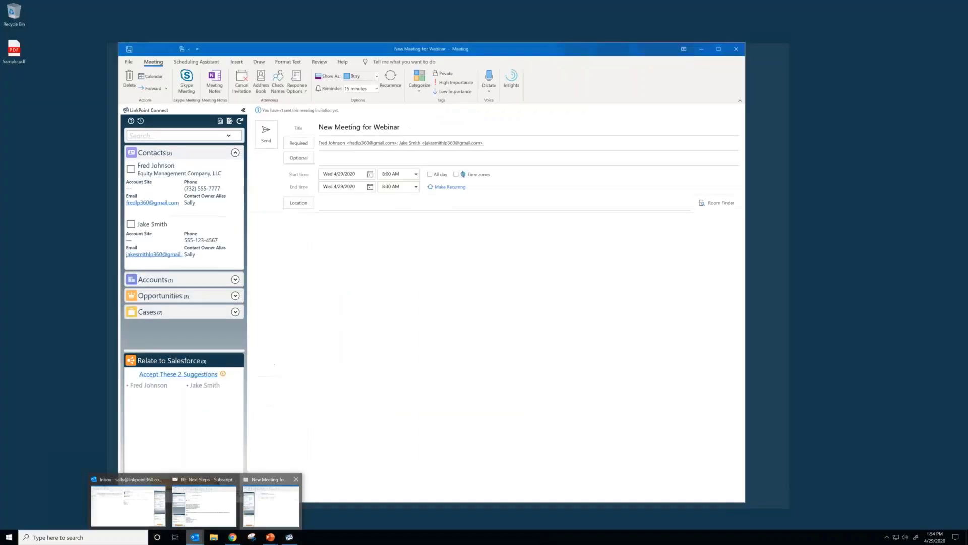
click(271, 502)
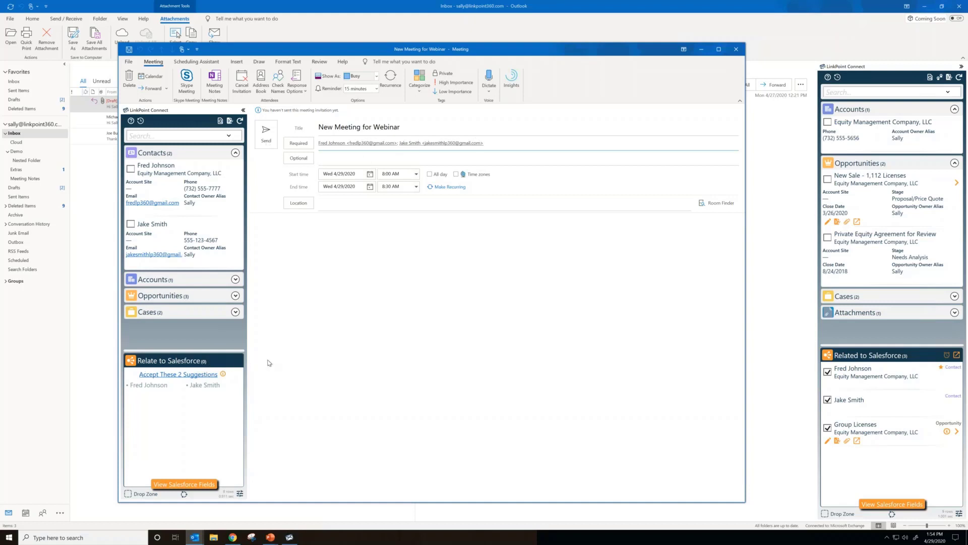
click(174, 375)
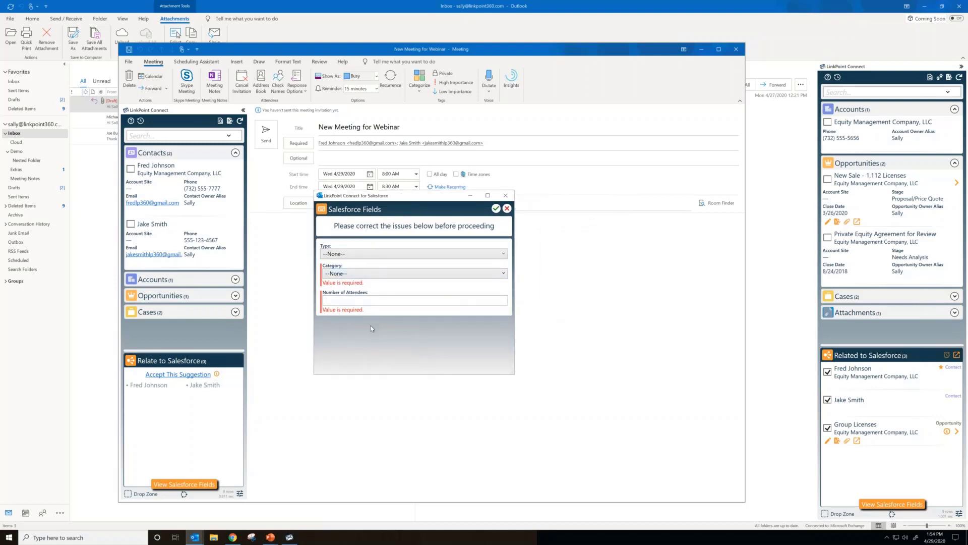
- Complete the meeting's Salesforce fields with category Consultation, 3 attendees and type Email, and save them
click(350, 278)
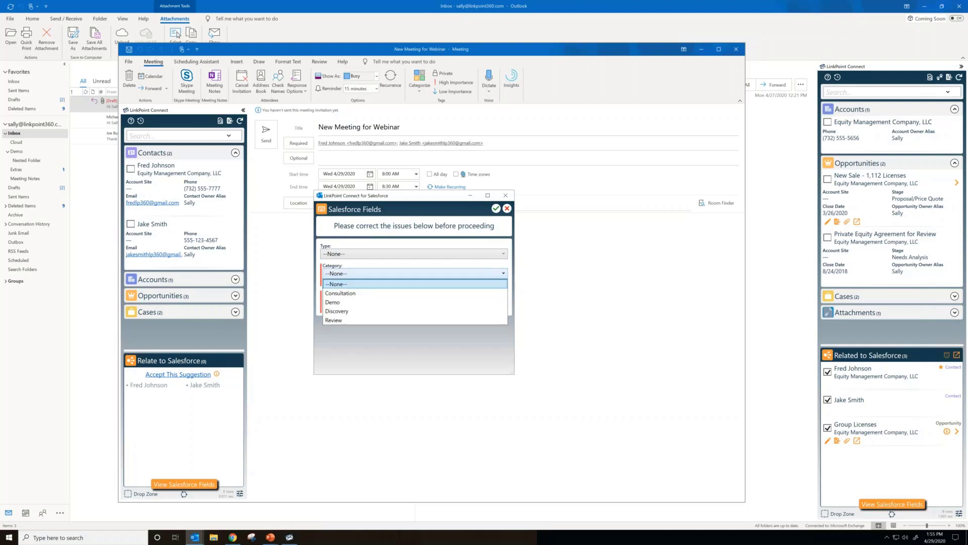
click(350, 297)
click(350, 297)
text(3)
click(354, 257)
click(347, 261)
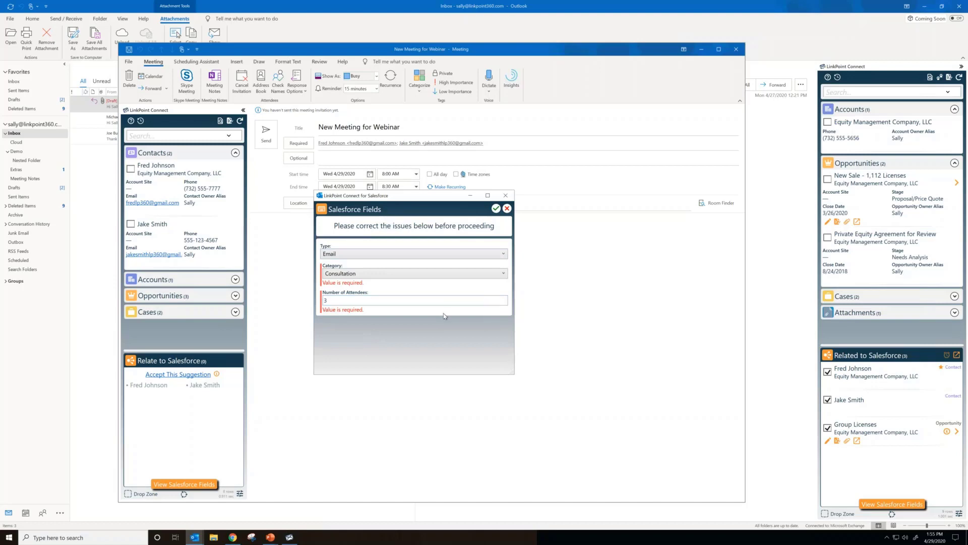
click(496, 209)
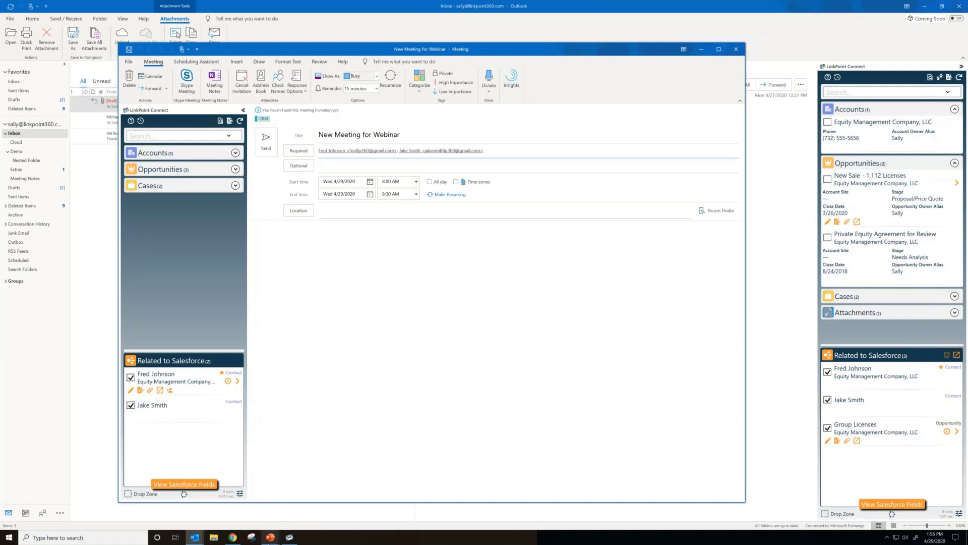
- Switch to the LinkPoint Connect Enhanced Side Panel Deep Dive Tour presentation in PowerPoint
mouse_move(270, 536)
click(246, 523)
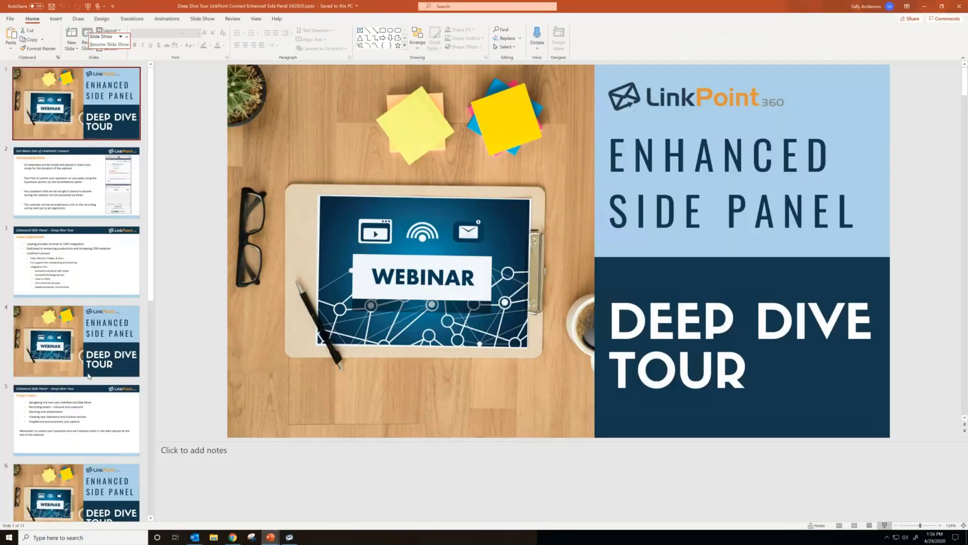